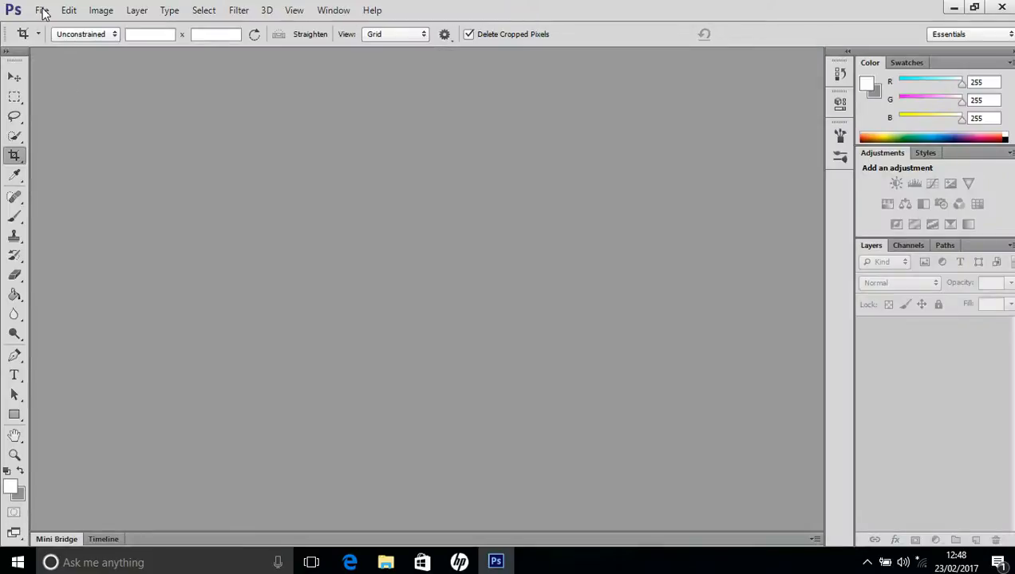
# - Open the photo Tom2 colour.jpg from the Desktop
pyautogui.click(41, 10)
pyautogui.click(62, 40)
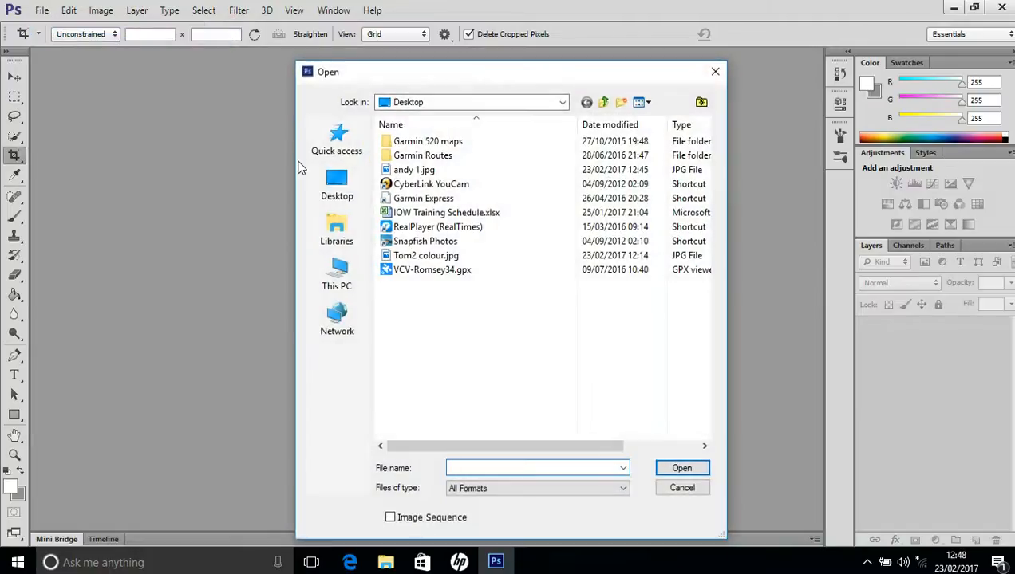
pyautogui.click(425, 255)
pyautogui.click(669, 468)
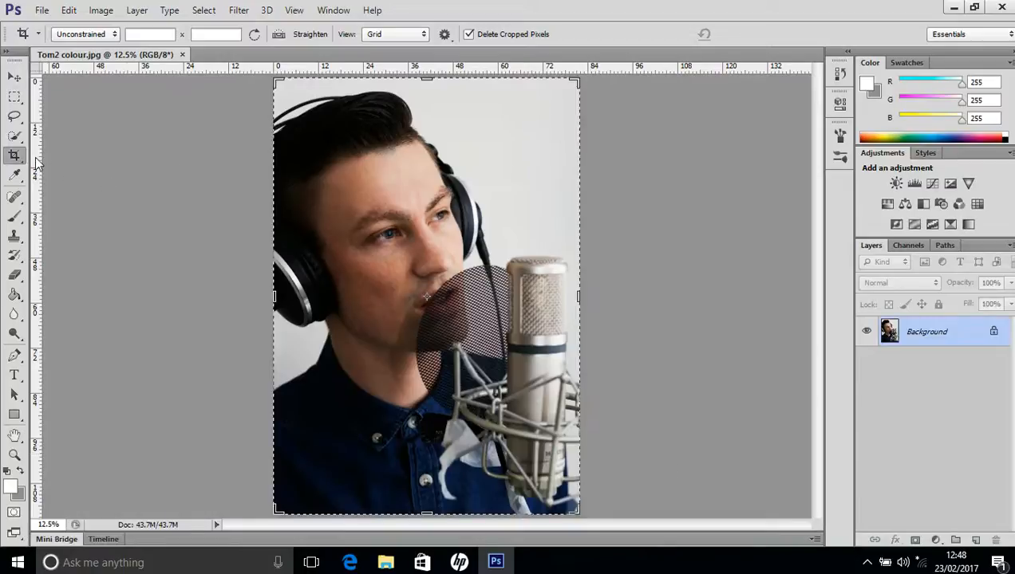
# - Crop the portrait to a 5 x 5 square ratio, framing the upper part of the photo with all of the hair
pyautogui.click(148, 36)
pyautogui.click(159, 35)
pyautogui.click(207, 35)
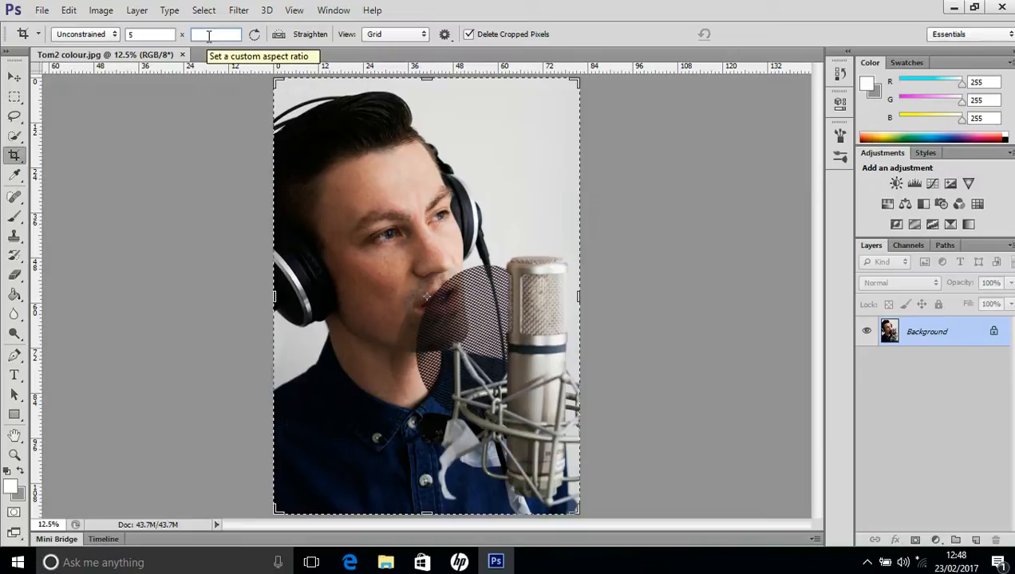
pyautogui.write('5')
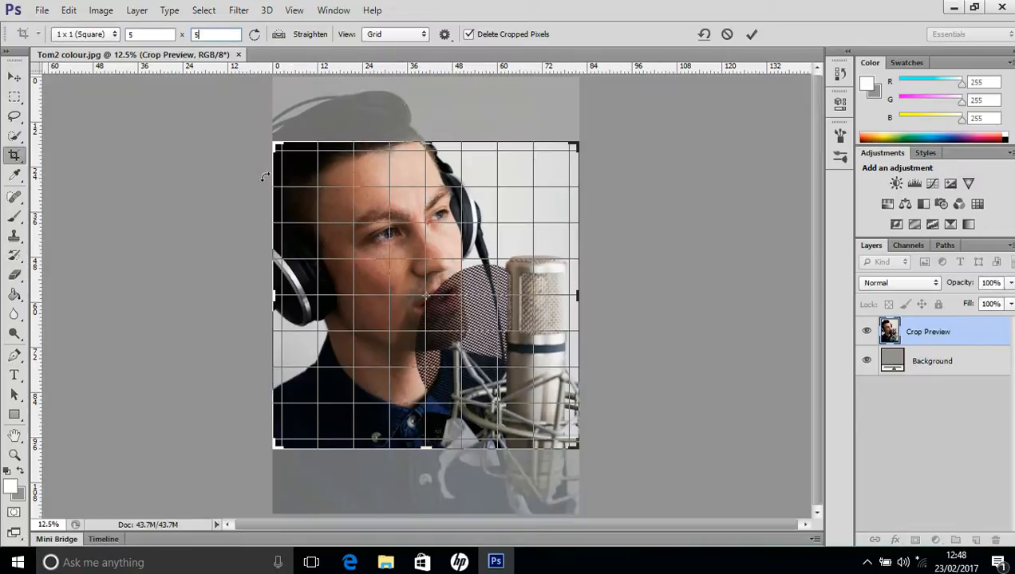
pyautogui.moveTo(413, 212); pyautogui.dragTo(409, 269)
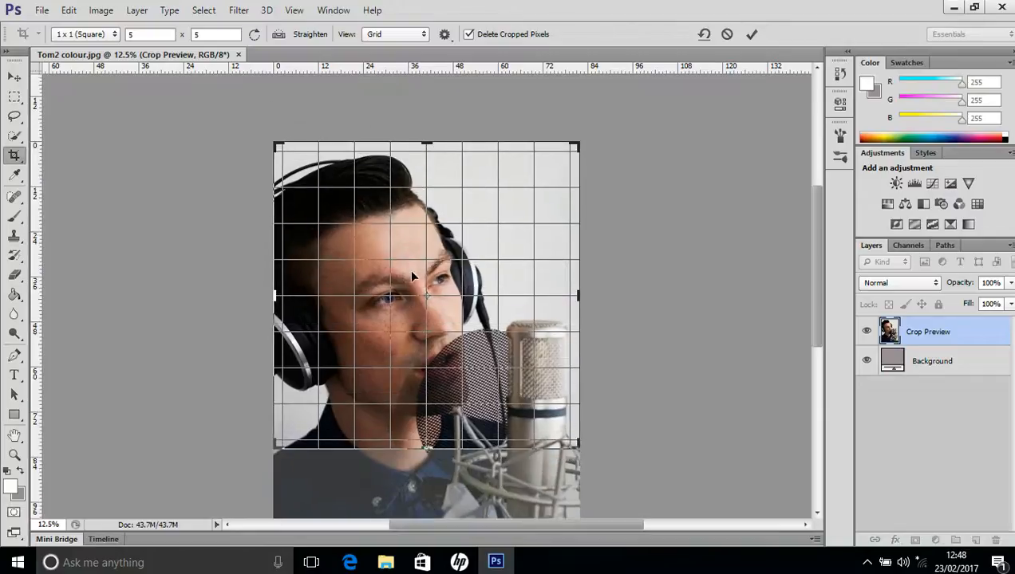
pyautogui.click(753, 34)
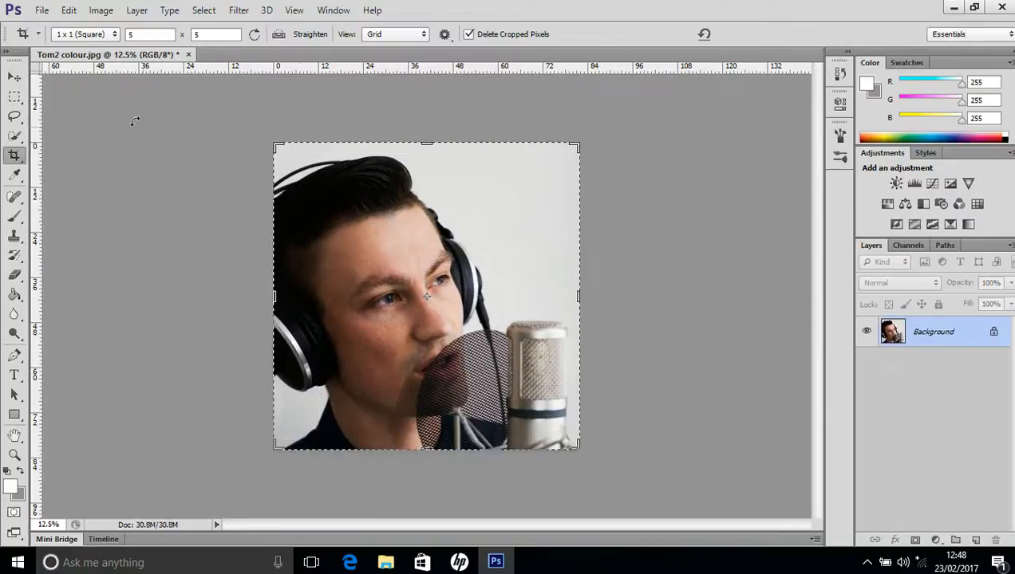
# - Adjust the image's Brightness/Contrast with brightness at 62 and contrast at 43
pyautogui.click(102, 11)
pyautogui.moveTo(142, 47)
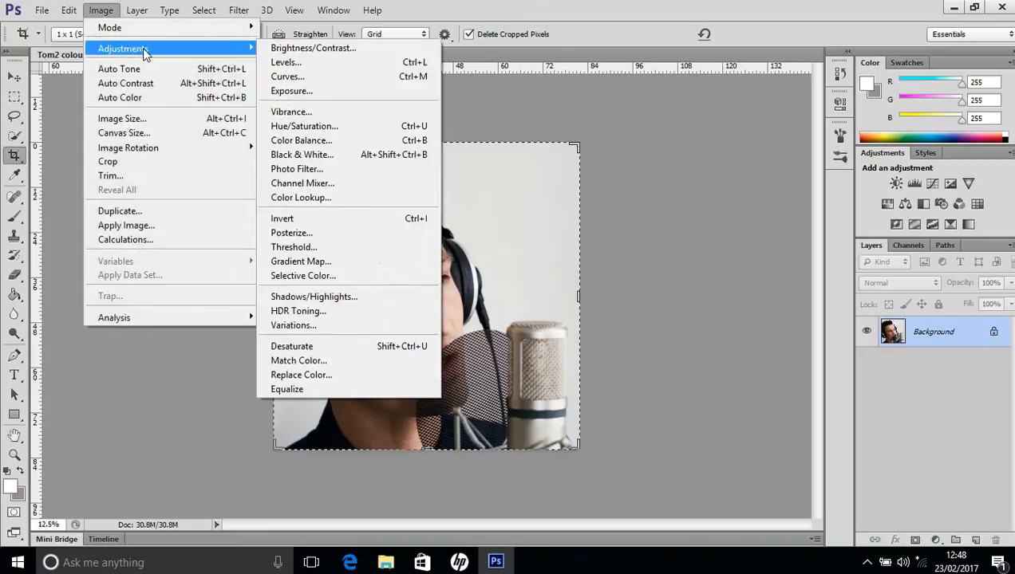
pyautogui.click(275, 48)
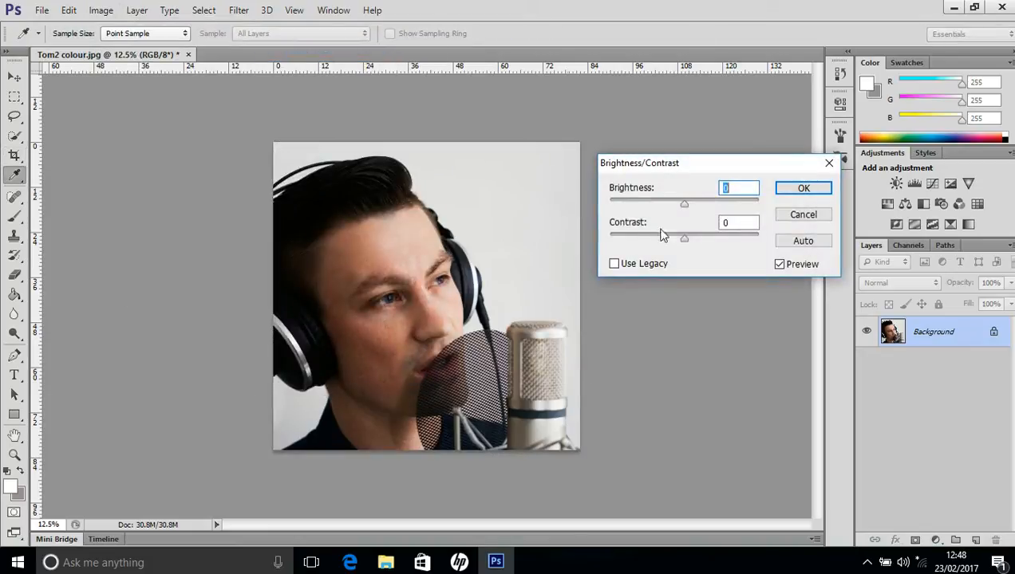
pyautogui.moveTo(685, 203); pyautogui.dragTo(714, 206)
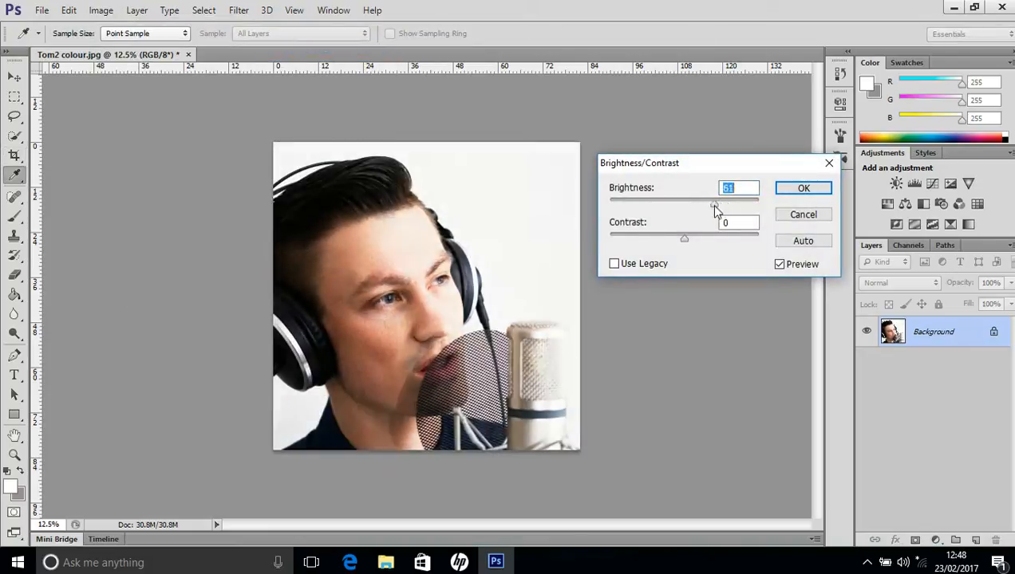
pyautogui.moveTo(686, 242); pyautogui.dragTo(684, 243)
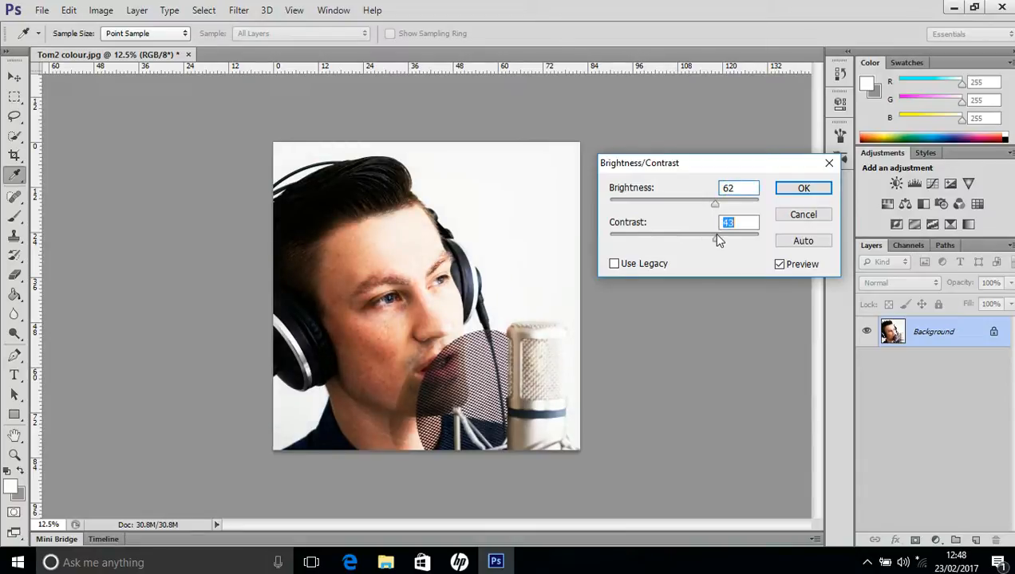
pyautogui.click(794, 188)
pyautogui.press('c')
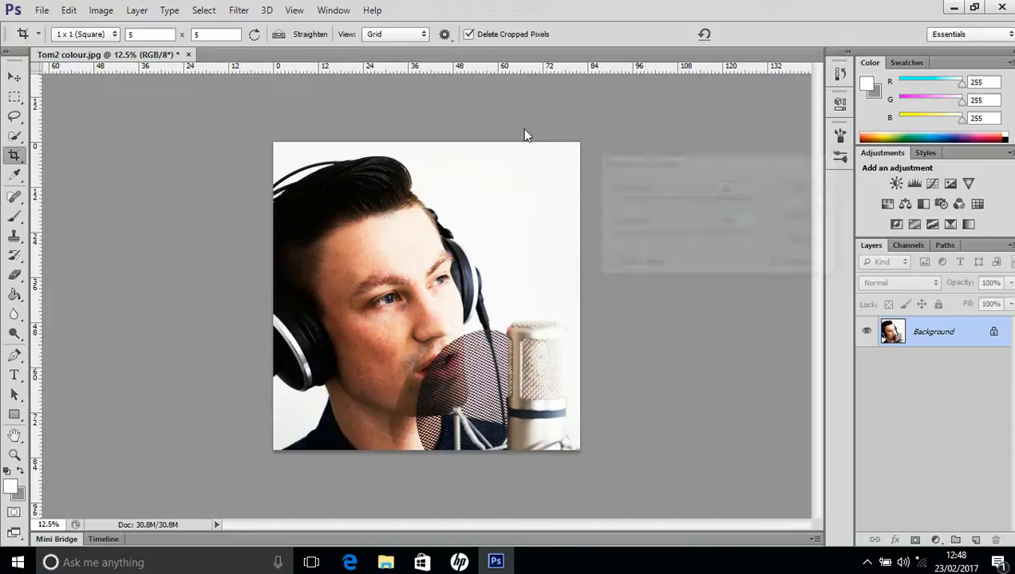
# - Raise the image's saturation to +45 with a Hue/Saturation adjustment
pyautogui.click(101, 10)
pyautogui.moveTo(140, 54)
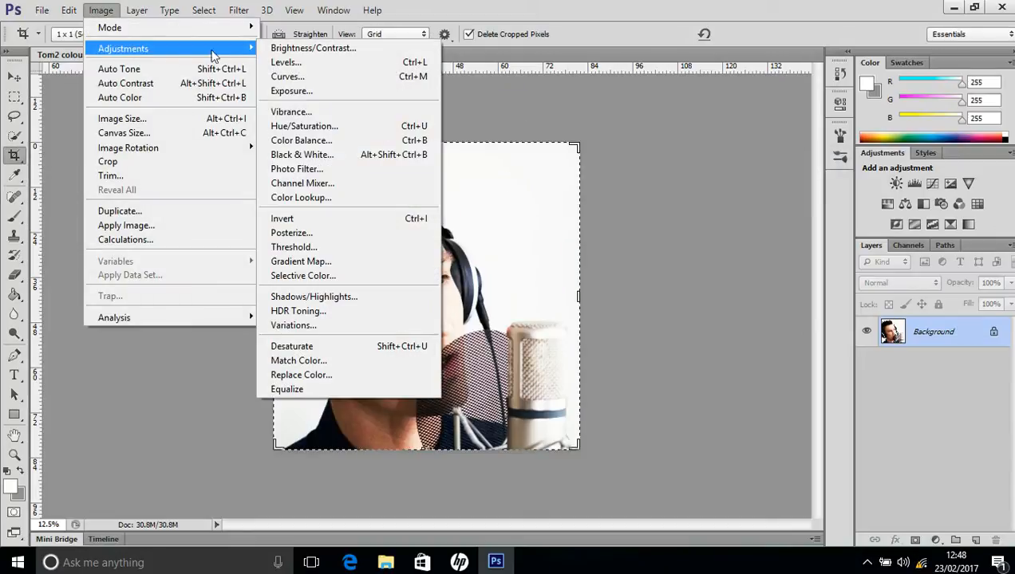
pyautogui.click(321, 126)
pyautogui.moveTo(775, 280); pyautogui.dragTo(810, 286)
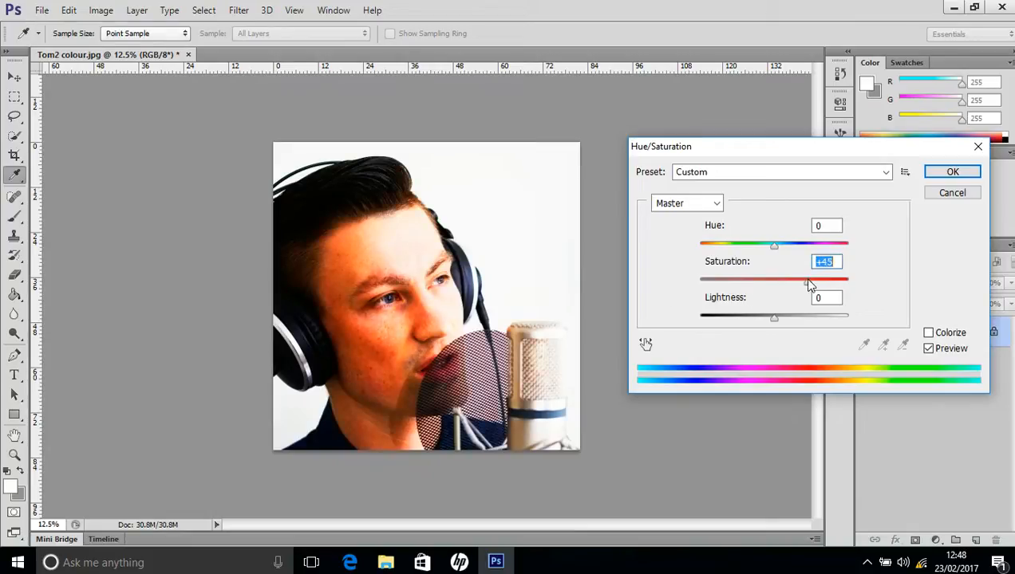
pyautogui.click(951, 172)
pyautogui.press('c')
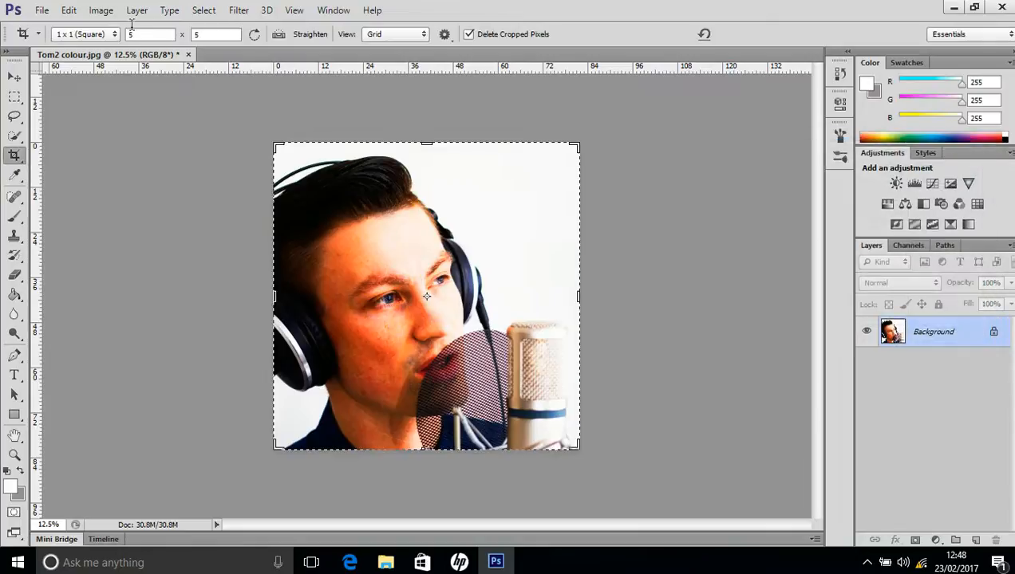
# - Try Dry Brush and Neon Glow in the Filter Gallery, and apply Cutout with 4 levels, edge simplicity 4 and edge fidelity 2
pyautogui.click(239, 11)
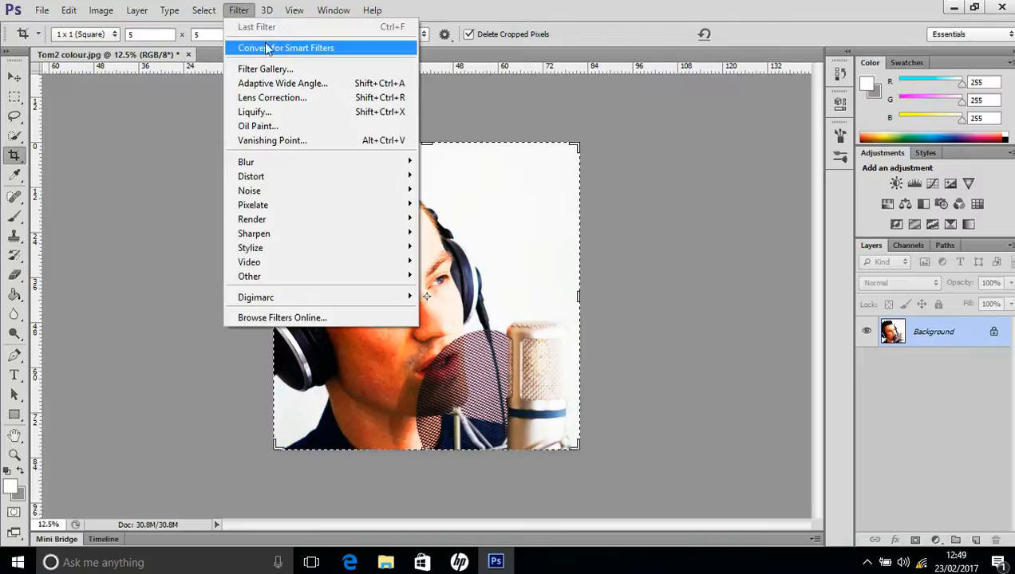
pyautogui.click(279, 67)
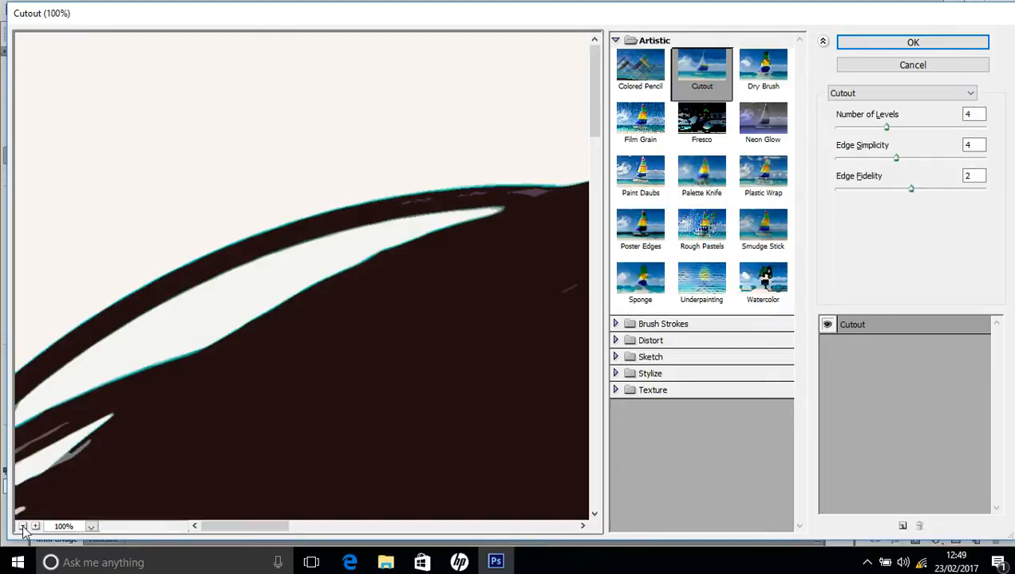
pyautogui.click(22, 526)
pyautogui.click(23, 526)
pyautogui.click(23, 526)
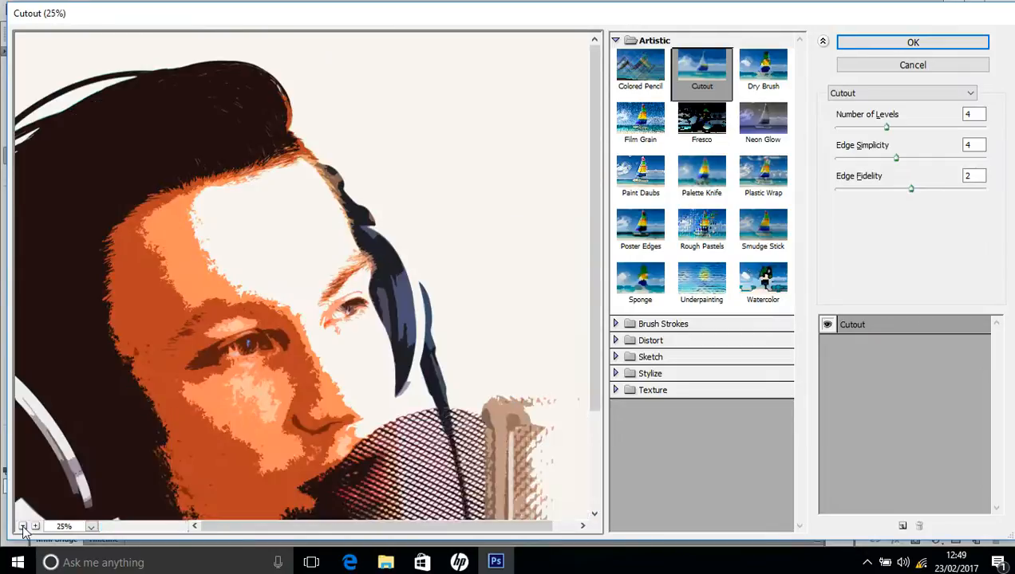
pyautogui.click(22, 526)
pyautogui.click(764, 78)
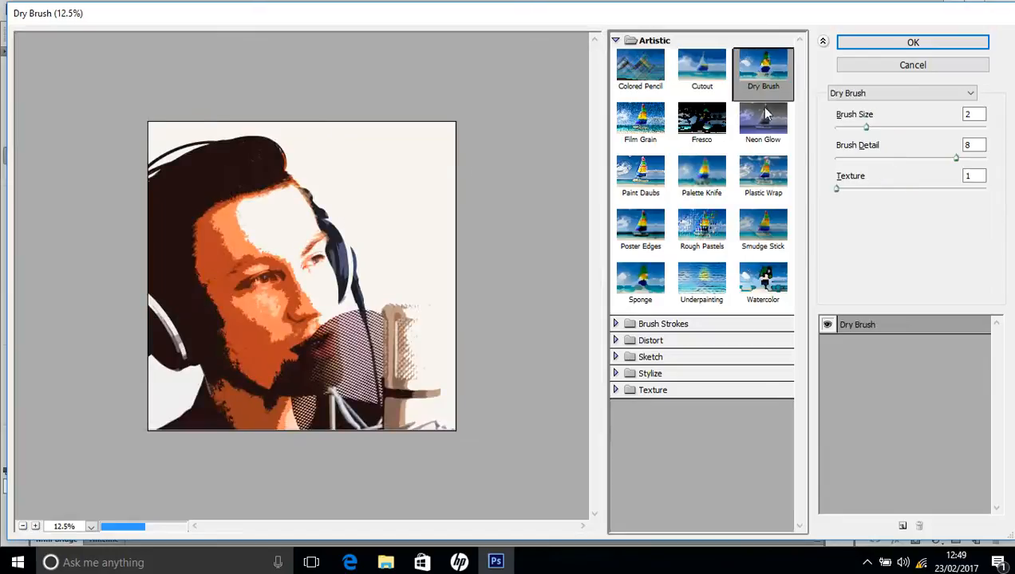
pyautogui.click(762, 132)
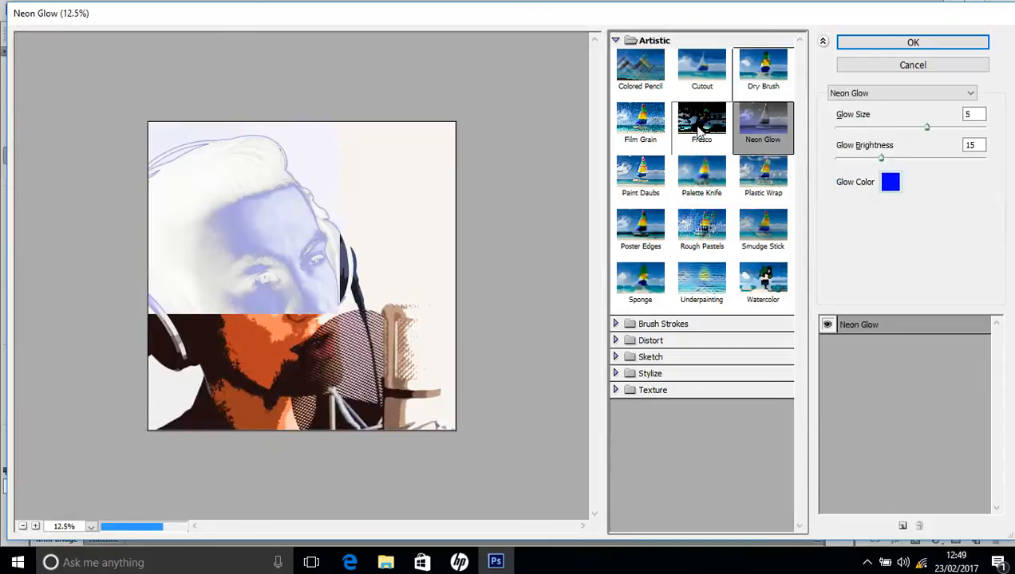
pyautogui.click(704, 72)
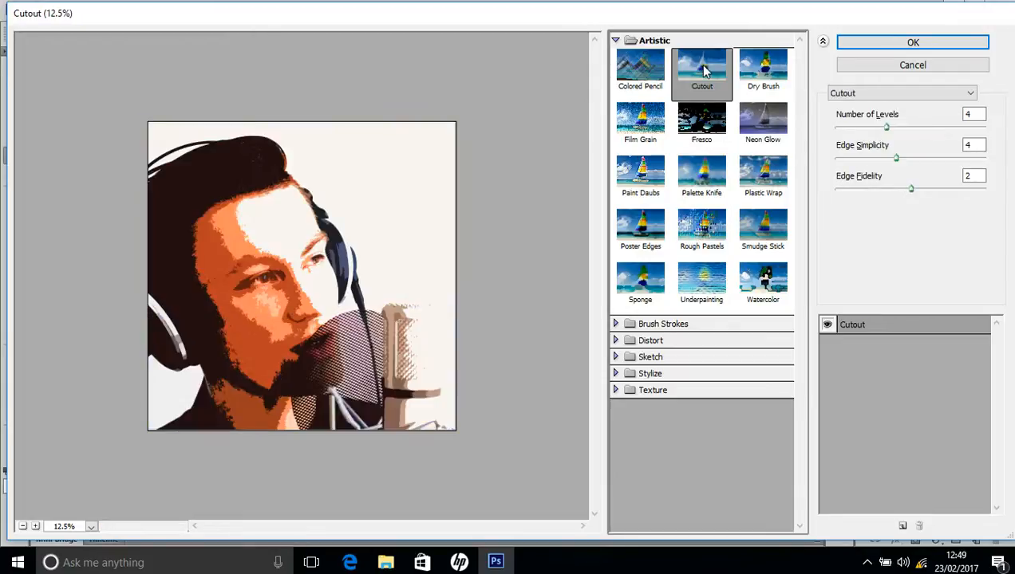
pyautogui.click(852, 42)
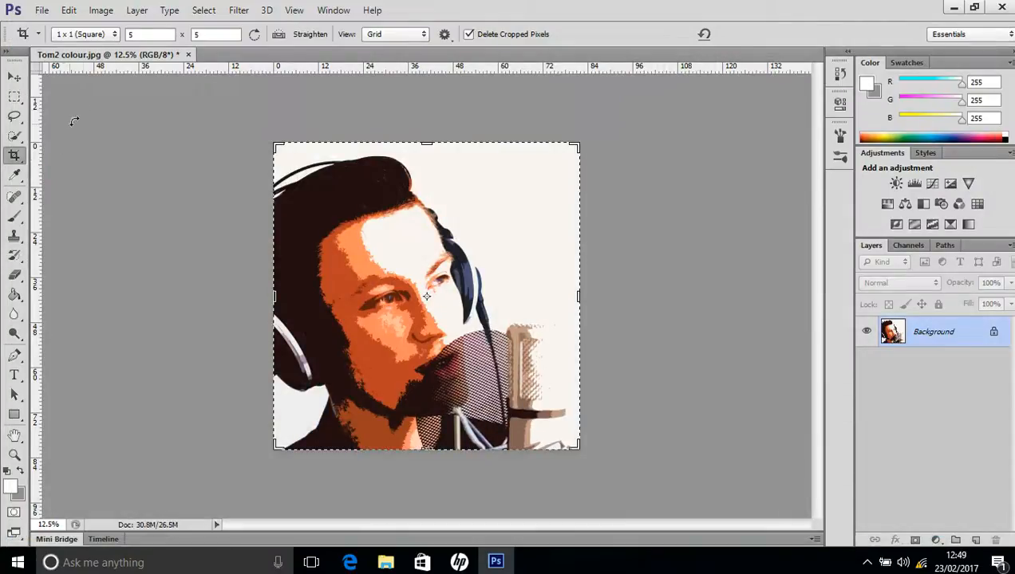
# - Create a new 3279 x 3279 pixel RGB document with a transparent background
pyautogui.click(42, 9)
pyautogui.click(41, 10)
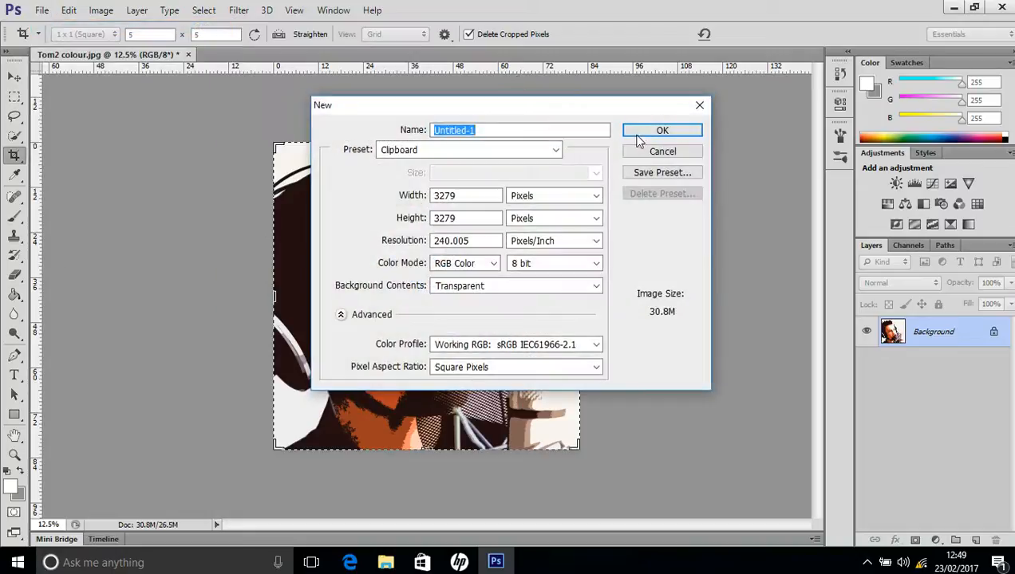
pyautogui.click(632, 132)
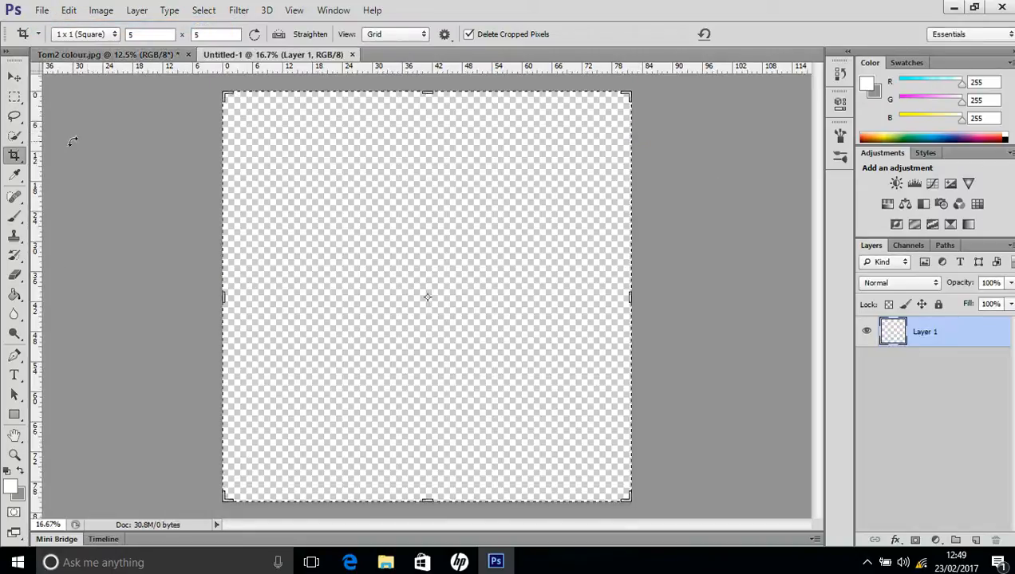
# - Copy the entire cutout portrait from Tom2 colour.jpg and paste it into the new blank document
pyautogui.click(97, 52)
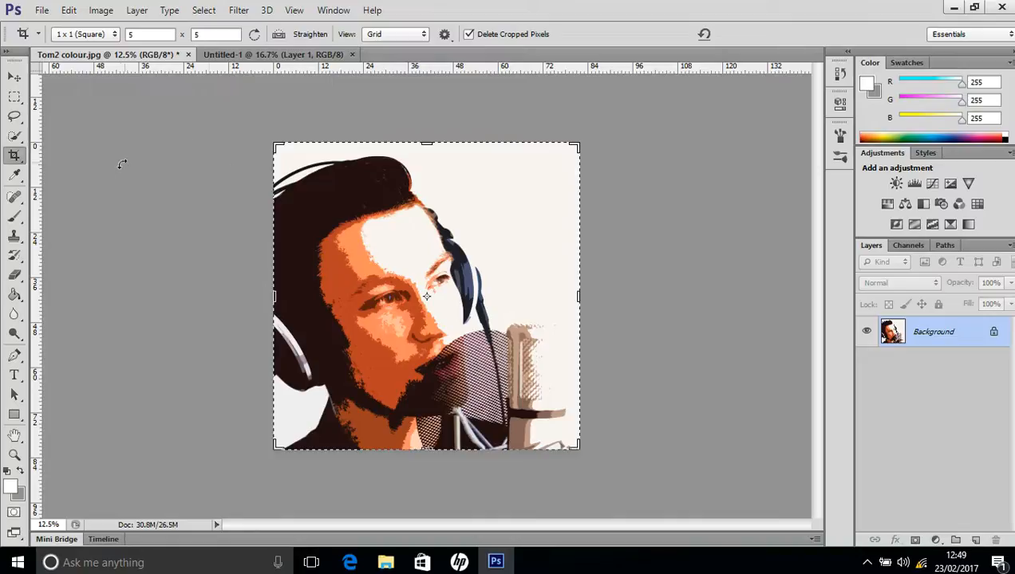
pyautogui.click(15, 76)
pyautogui.click(14, 96)
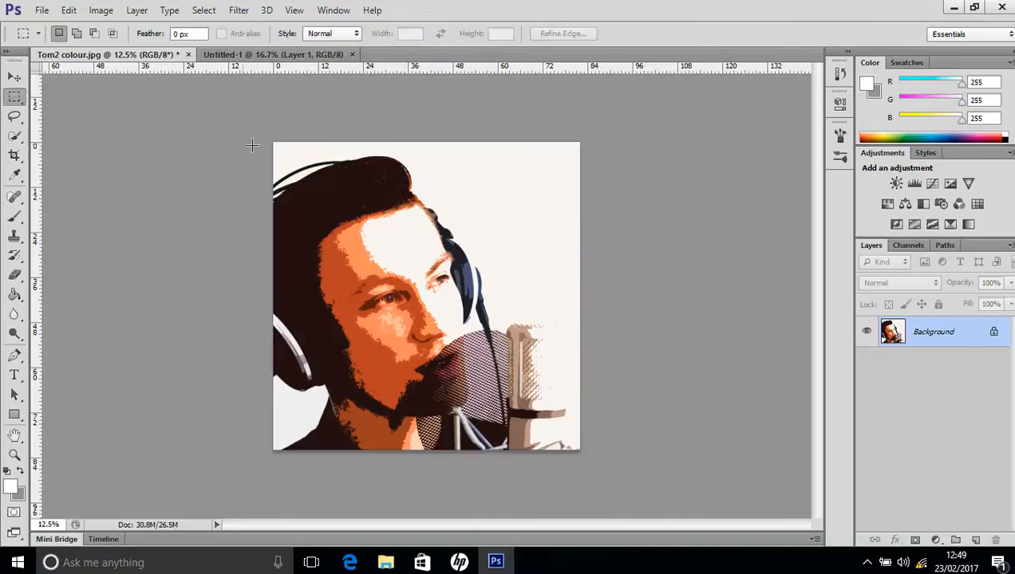
pyautogui.moveTo(274, 142); pyautogui.dragTo(580, 450)
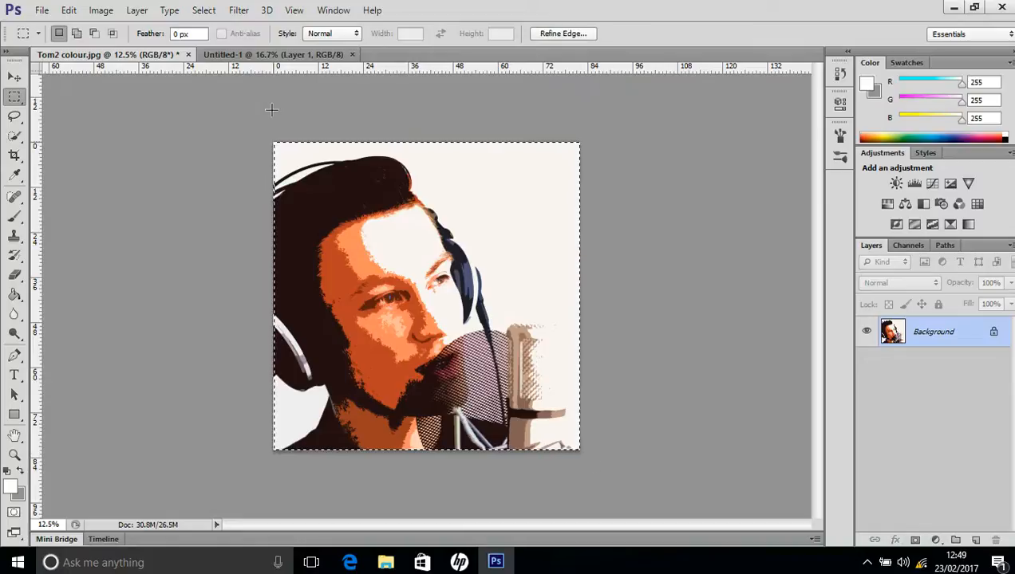
pyautogui.click(265, 56)
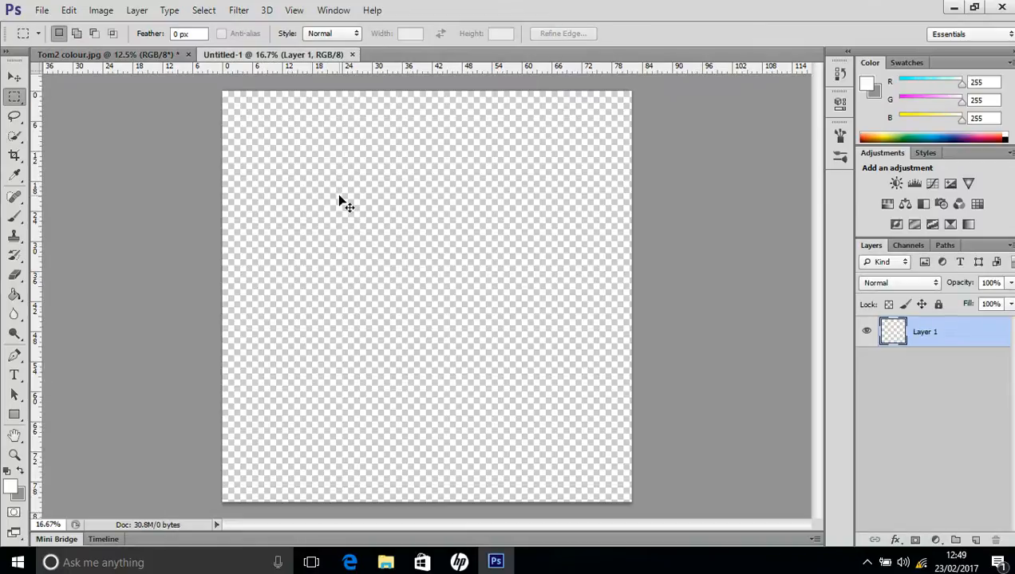
pyautogui.hotkey('ctrl', 'v')
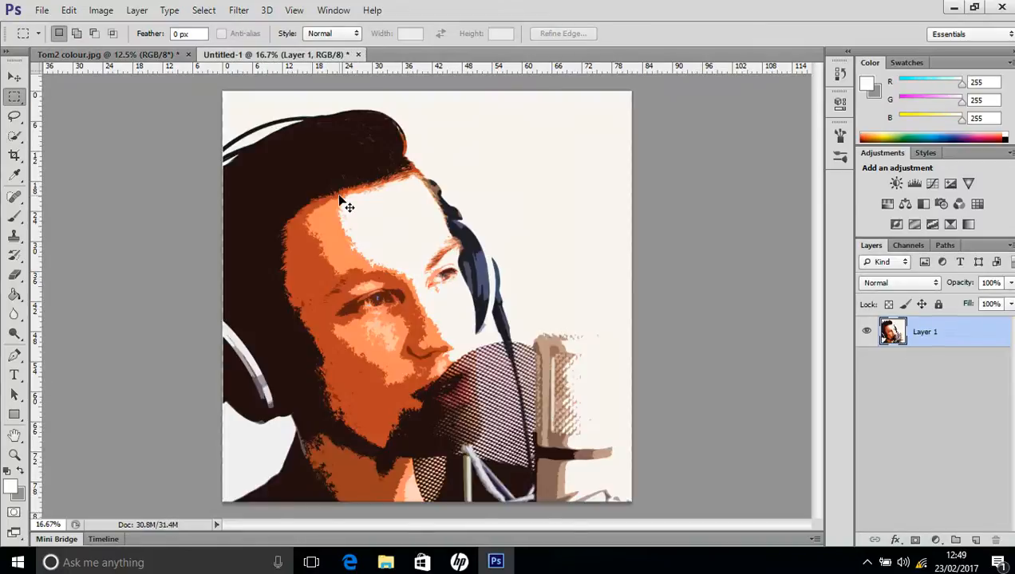
# - Scale the pasted portrait to about 22 x 22 pica and place it slightly inset from the canvas's upper-left corner
pyautogui.press('v')
pyautogui.hotkey('ctrl', 't')
pyautogui.moveTo(628, 500); pyautogui.dragTo(340, 199)
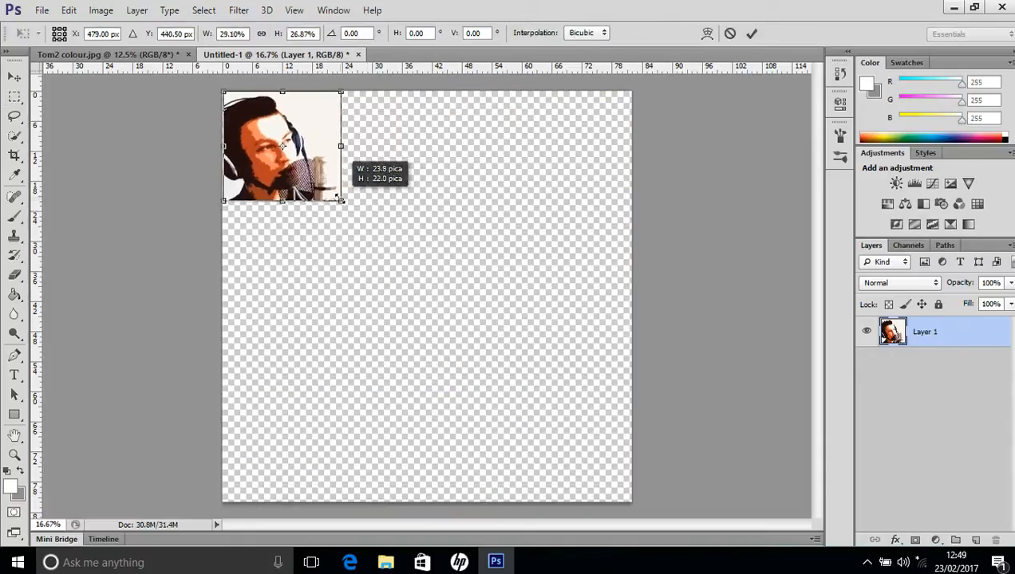
pyautogui.moveTo(280, 144); pyautogui.dragTo(295, 158)
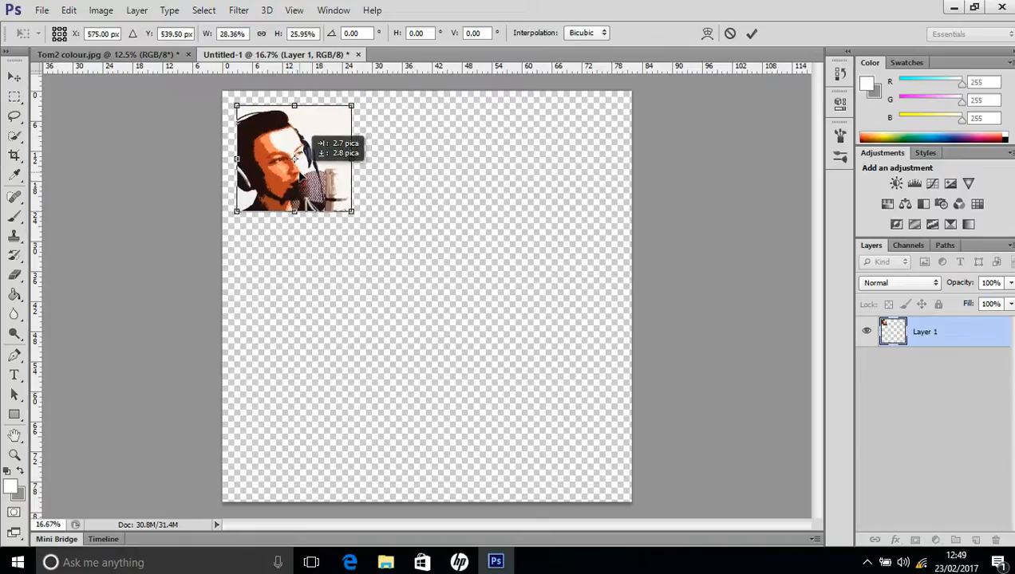
pyautogui.moveTo(294, 159); pyautogui.dragTo(295, 159)
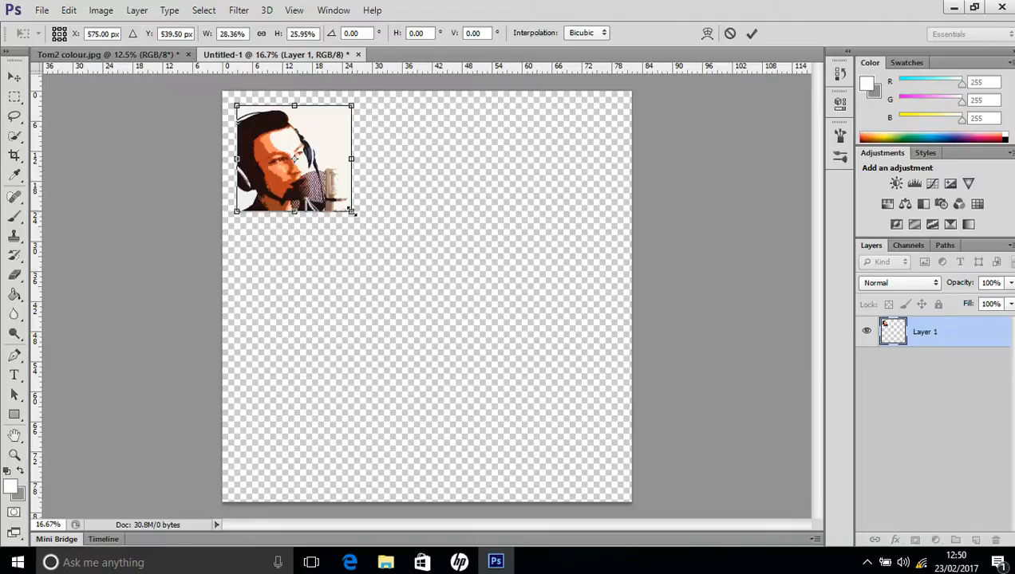
pyautogui.moveTo(352, 213); pyautogui.dragTo(346, 214)
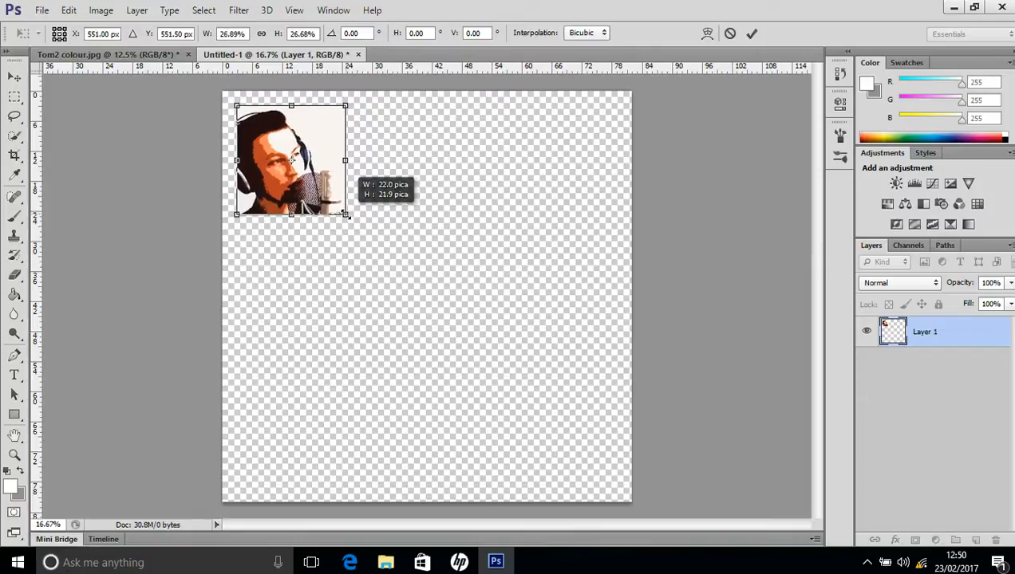
pyautogui.moveTo(346, 214); pyautogui.dragTo(347, 215)
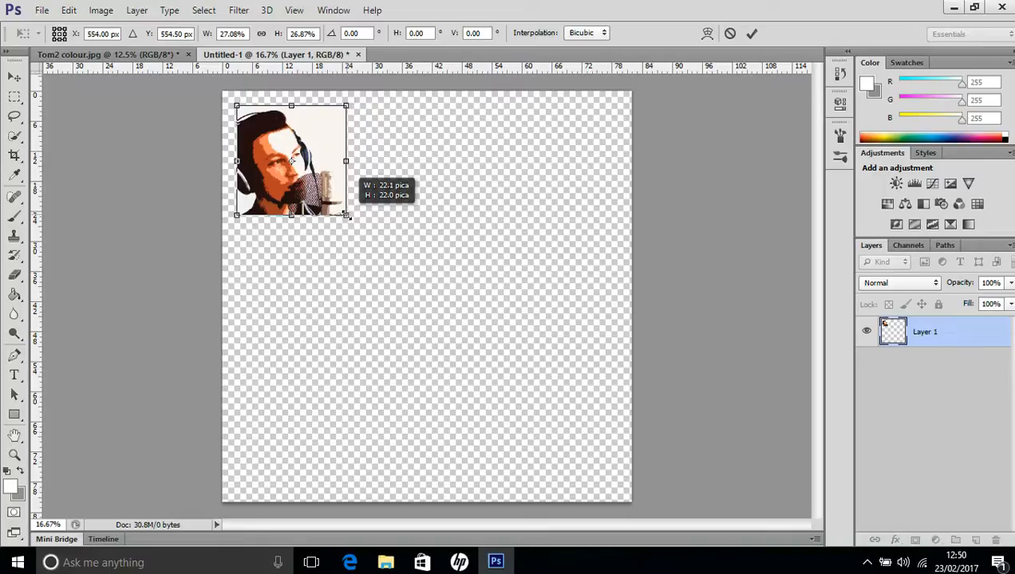
pyautogui.moveTo(347, 215); pyautogui.dragTo(346, 215)
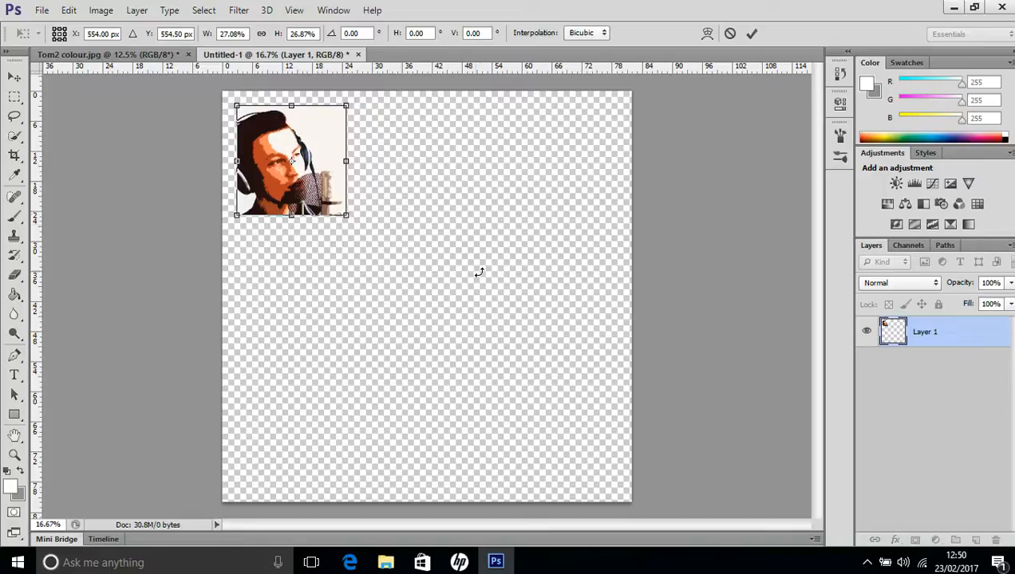
pyautogui.click(752, 33)
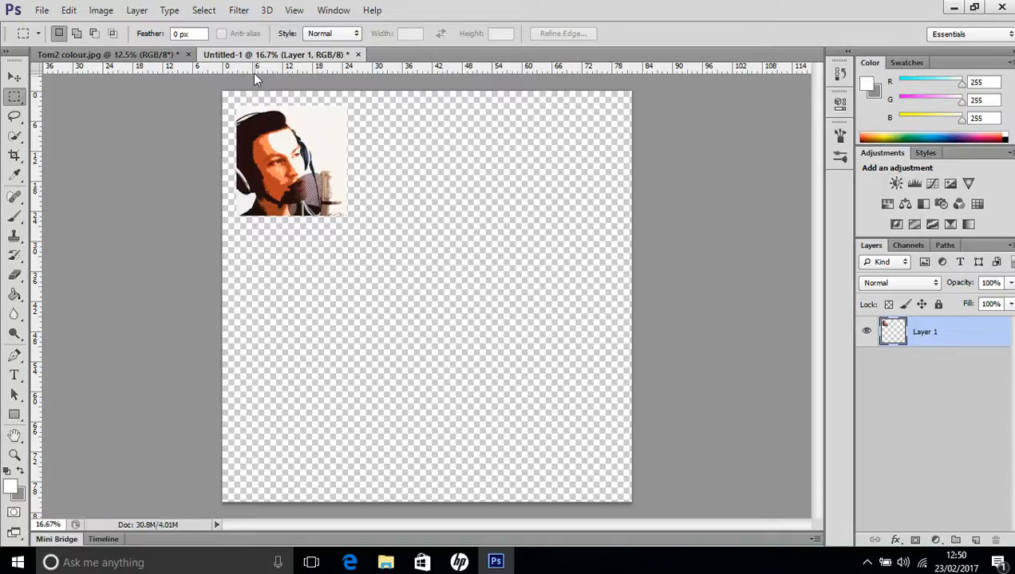
# - Duplicate the Layer 1 portrait twice within the Untitled-1 document, keeping the default layer names
pyautogui.click(136, 10)
pyautogui.click(163, 43)
pyautogui.click(640, 171)
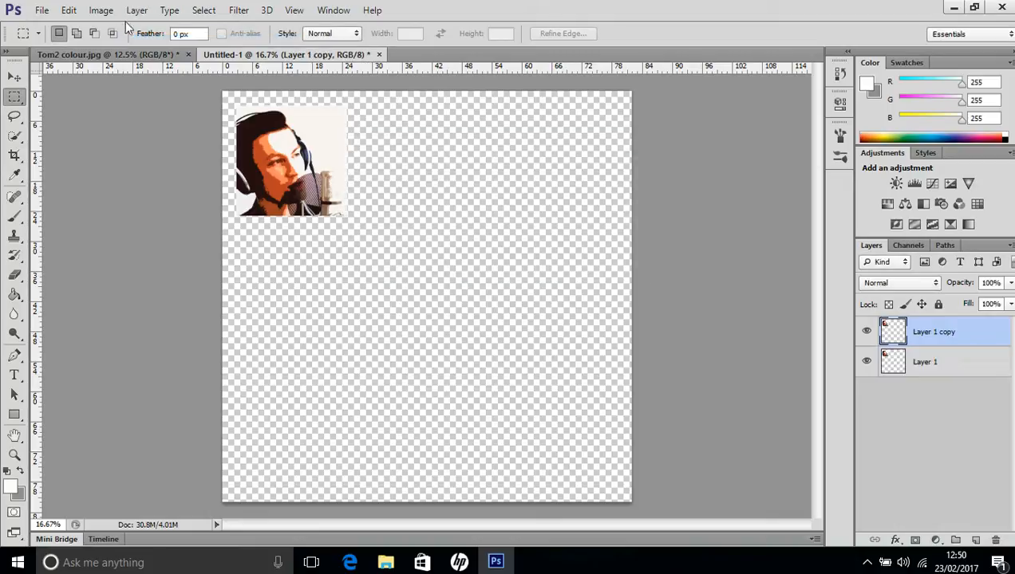
pyautogui.click(136, 10)
pyautogui.click(152, 36)
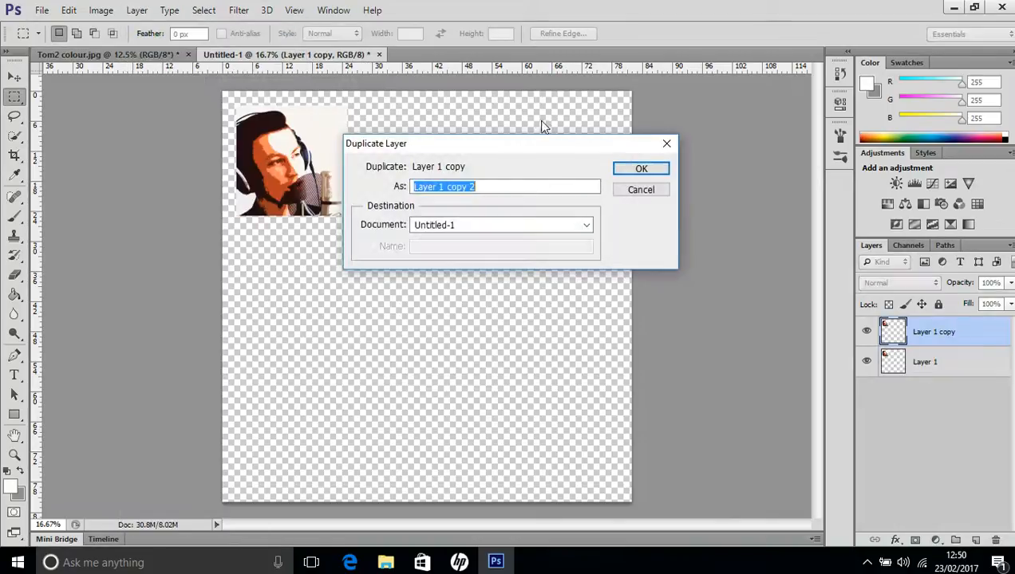
pyautogui.click(642, 169)
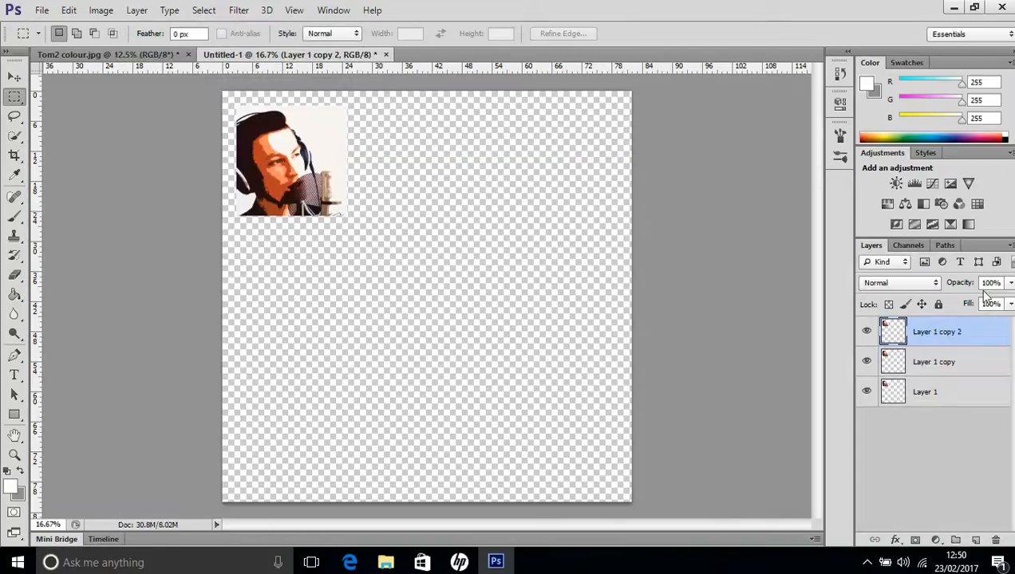
# - Move Layer 1 copy and Layer 1 copy 2 to the right of the original portrait, forming an evenly spaced row of three
pyautogui.click(922, 364)
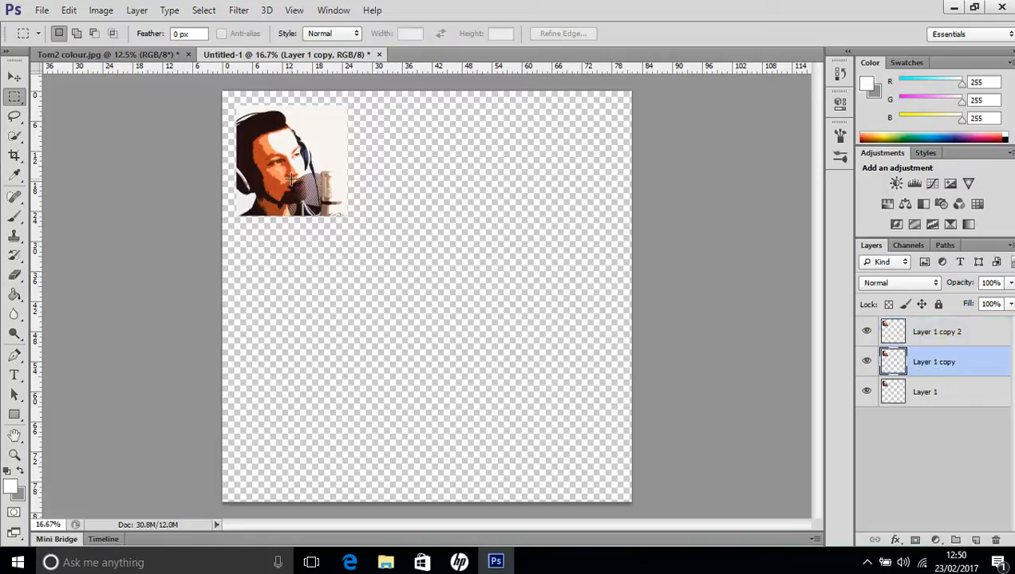
pyautogui.click(14, 78)
pyautogui.moveTo(303, 194); pyautogui.dragTo(401, 185)
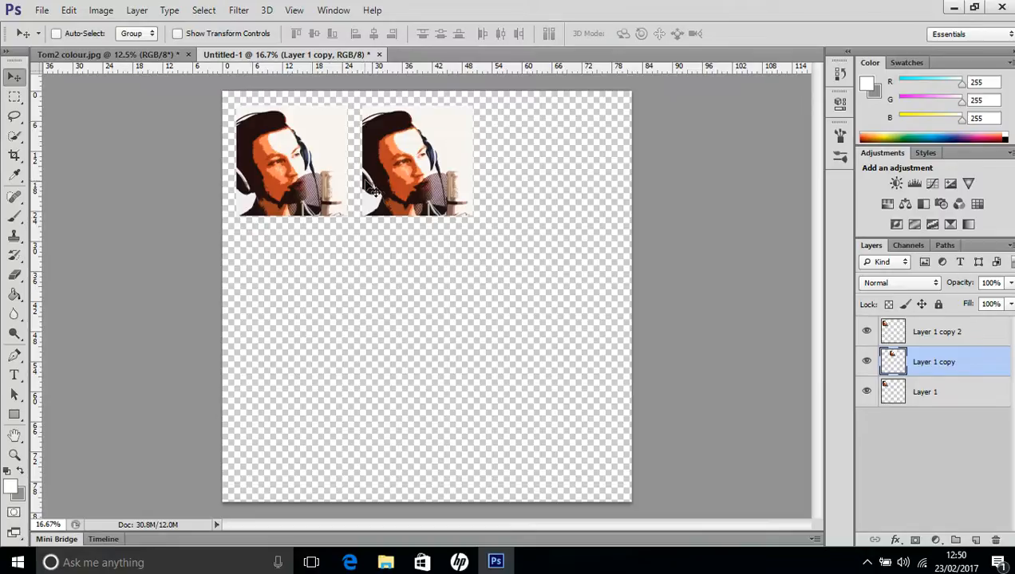
pyautogui.click(928, 332)
pyautogui.moveTo(452, 194); pyautogui.dragTo(695, 188)
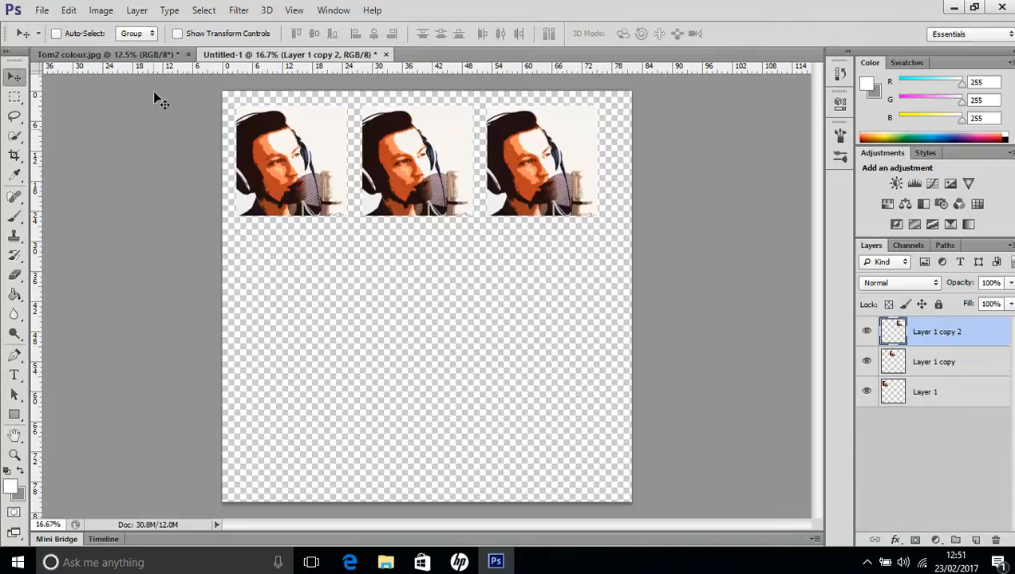
# - Duplicate the top row's third portrait layer three times to supply a second row
pyautogui.click(137, 10)
pyautogui.click(162, 42)
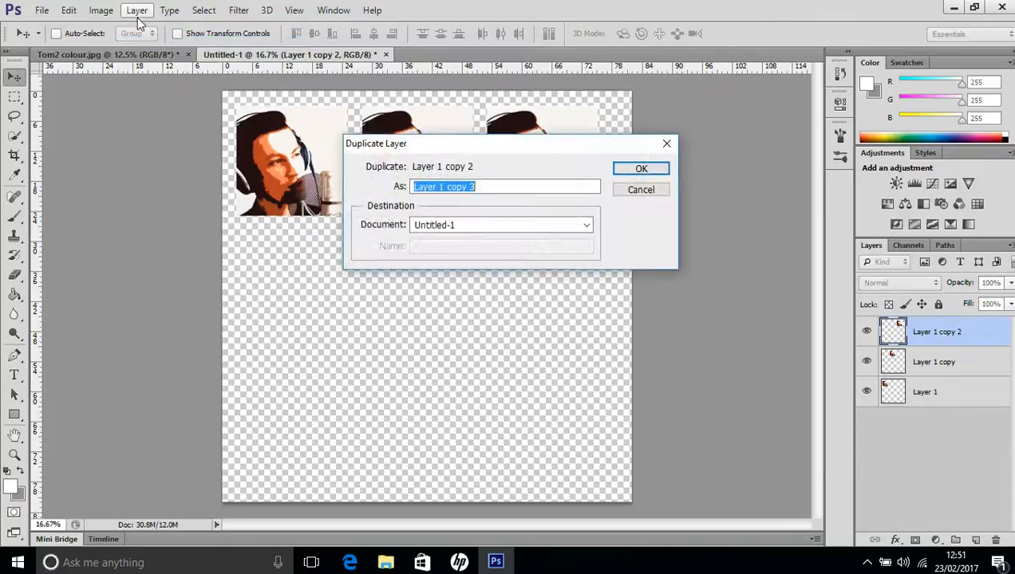
pyautogui.click(652, 169)
pyautogui.click(137, 10)
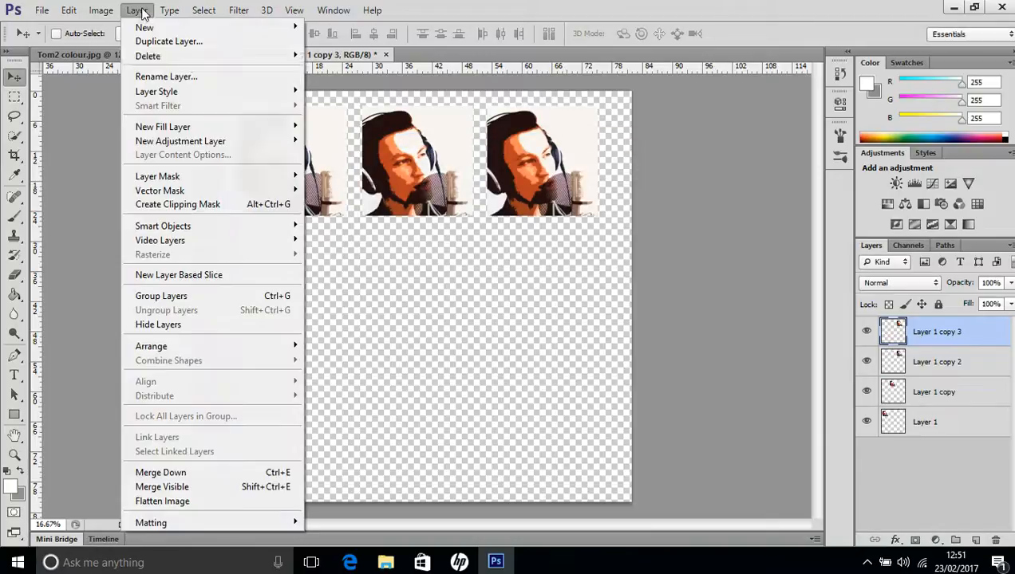
pyautogui.click(189, 42)
pyautogui.click(643, 168)
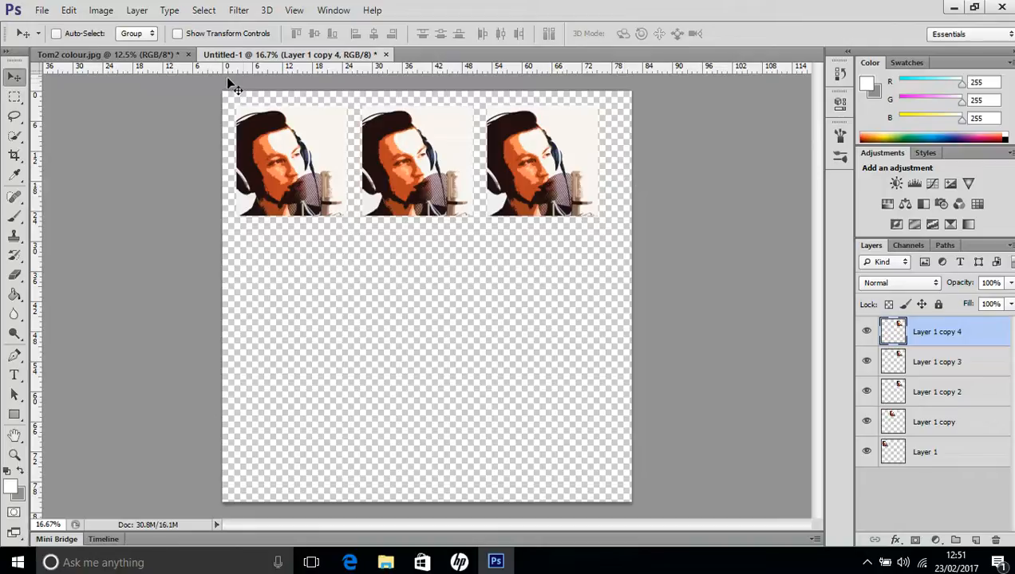
pyautogui.click(137, 10)
pyautogui.click(162, 41)
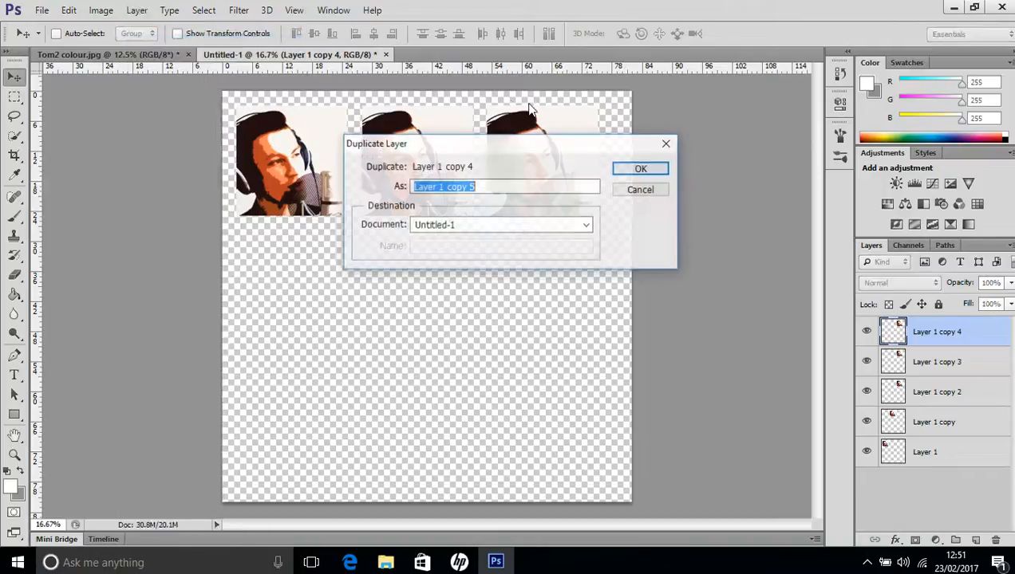
pyautogui.click(643, 168)
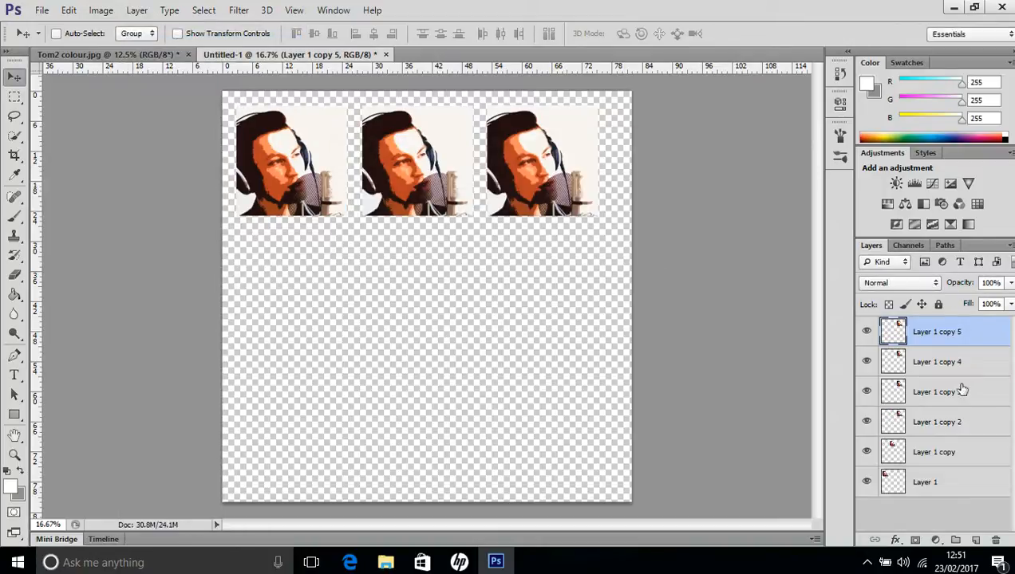
# - Arrange Layer 1 copy 3, copy 4 and copy 5 as a second row aligned beneath the first three portraits
pyautogui.click(962, 391)
pyautogui.moveTo(542, 183); pyautogui.dragTo(291, 305)
pyautogui.moveTo(292, 307); pyautogui.dragTo(291, 307)
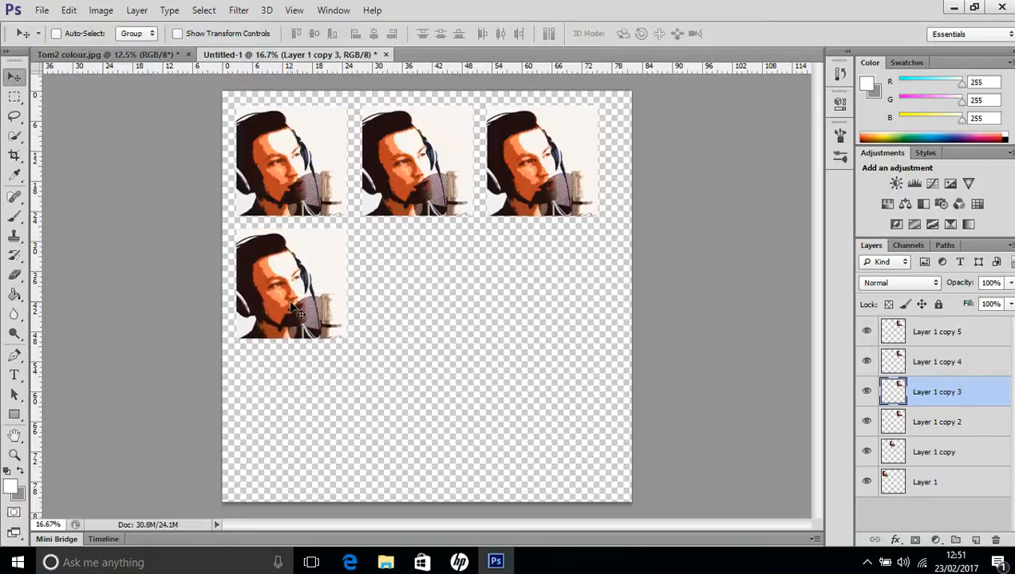
pyautogui.click(904, 365)
pyautogui.moveTo(530, 174); pyautogui.dragTo(407, 304)
pyautogui.click(939, 331)
pyautogui.moveTo(537, 179); pyautogui.dragTo(537, 304)
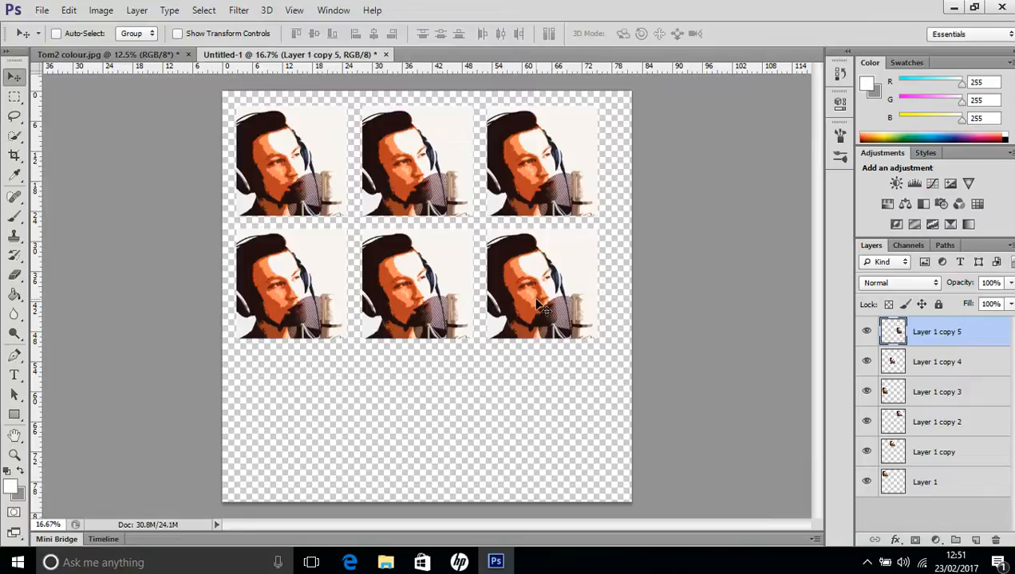
# - Make three duplicates of the second row's last portrait, Layer 1 copy 5, for a third row
pyautogui.click(137, 10)
pyautogui.click(199, 40)
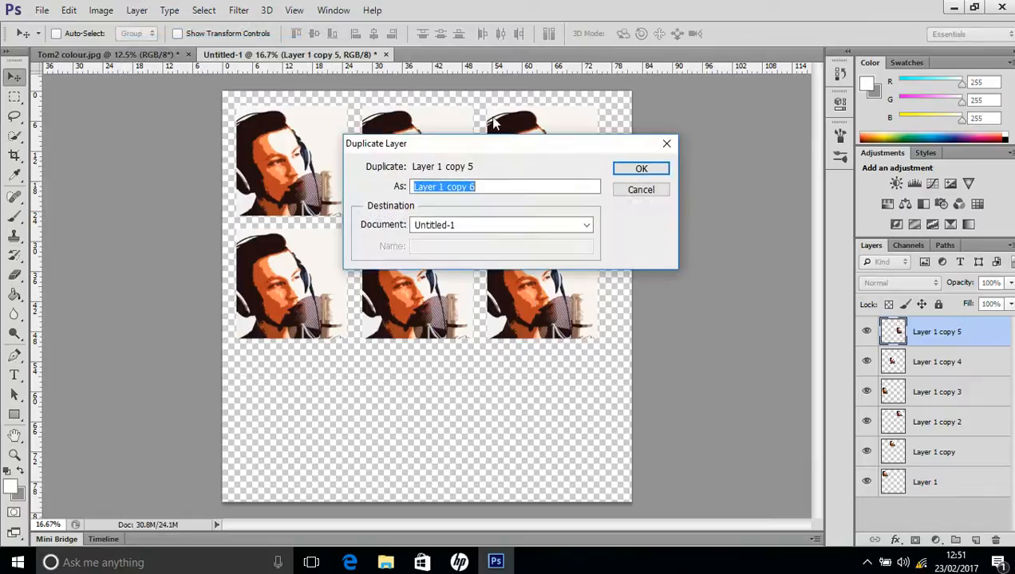
pyautogui.click(640, 170)
pyautogui.click(137, 10)
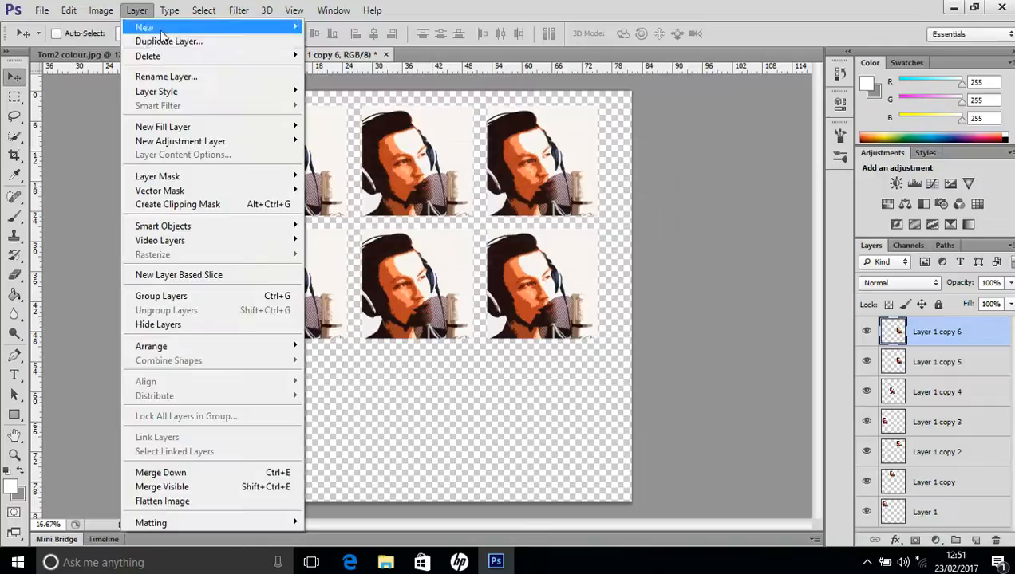
pyautogui.click(168, 41)
pyautogui.click(639, 170)
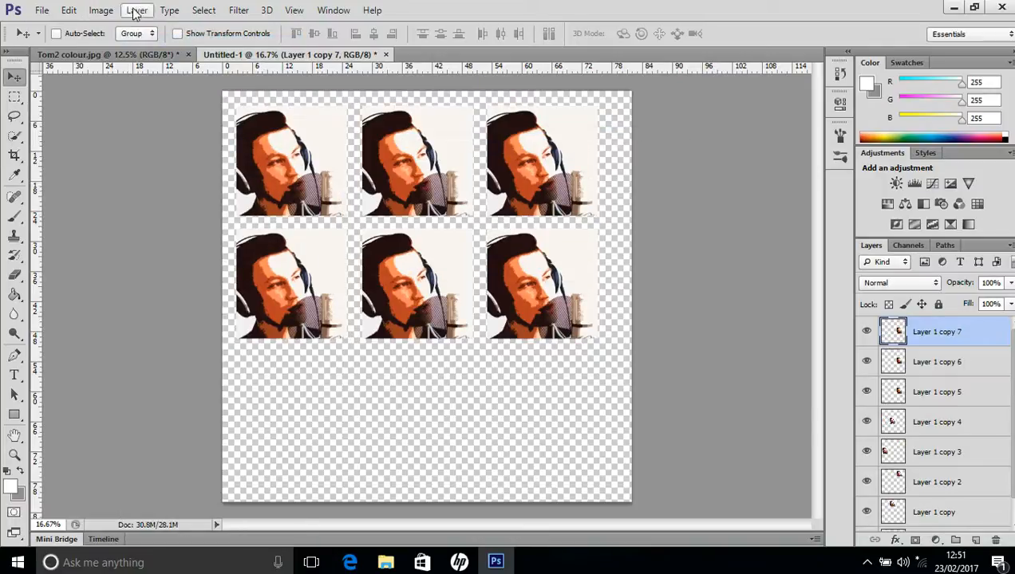
pyautogui.click(137, 10)
pyautogui.click(209, 41)
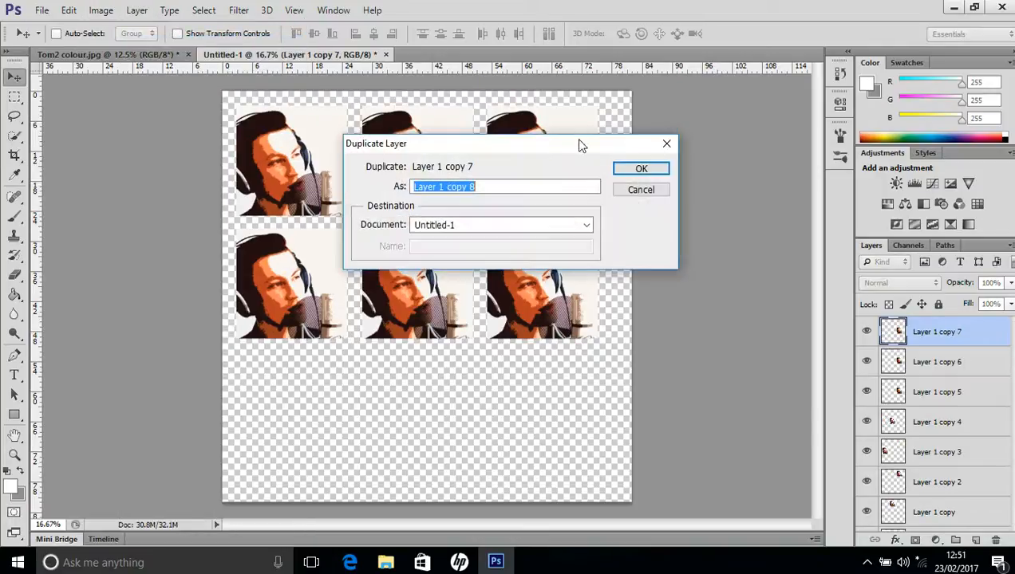
pyautogui.click(640, 171)
# - Place Layer 1 copy 6, copy 7 and copy 8 as a third row beneath the second, completing the 3 x 3 grid
pyautogui.click(935, 396)
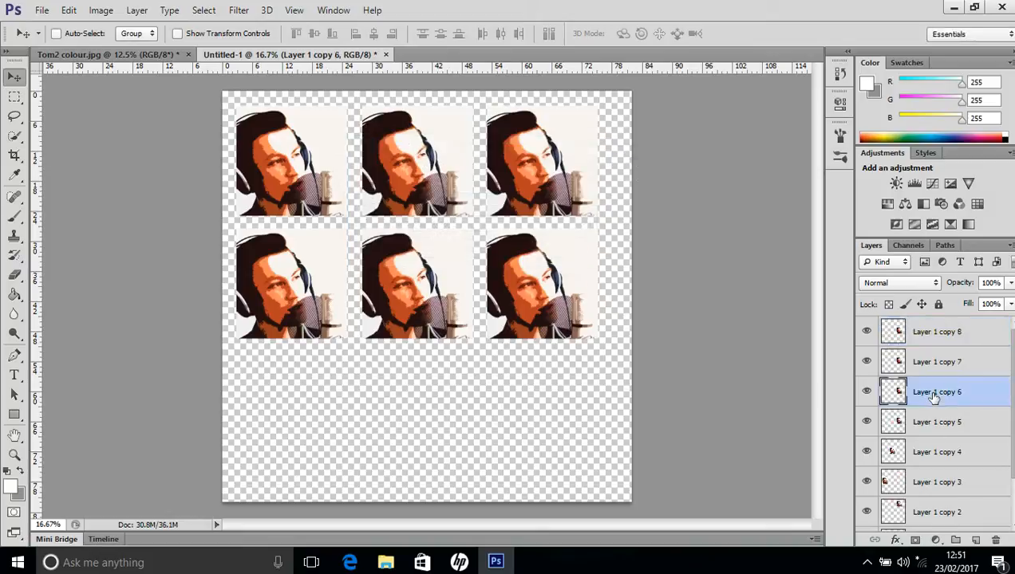
pyautogui.moveTo(485, 310); pyautogui.dragTo(250, 428)
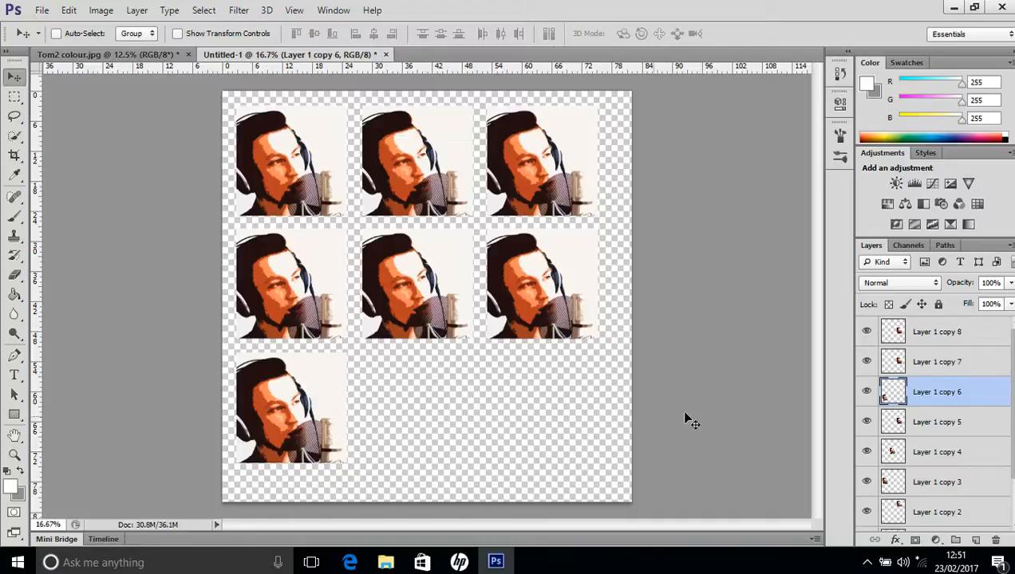
pyautogui.click(900, 362)
pyautogui.moveTo(420, 299); pyautogui.dragTo(292, 421)
pyautogui.click(897, 335)
pyautogui.moveTo(563, 287); pyautogui.dragTo(561, 410)
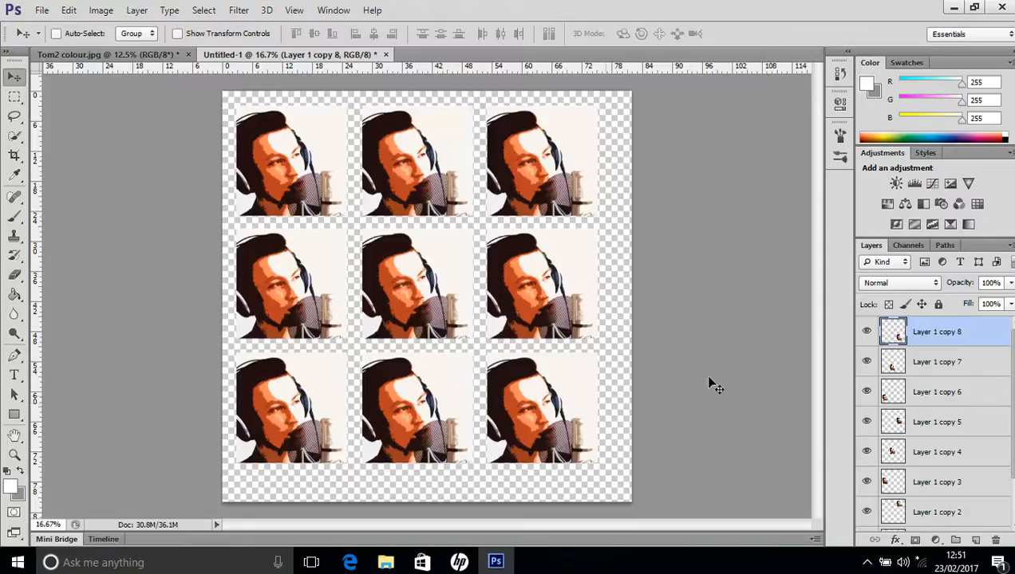
# - Select the grid's upper-left portrait on Layer 1 and recolour it with Hue/Saturation at Hue +180 and Saturation +100
pyautogui.scroll(-2, 934, 423)
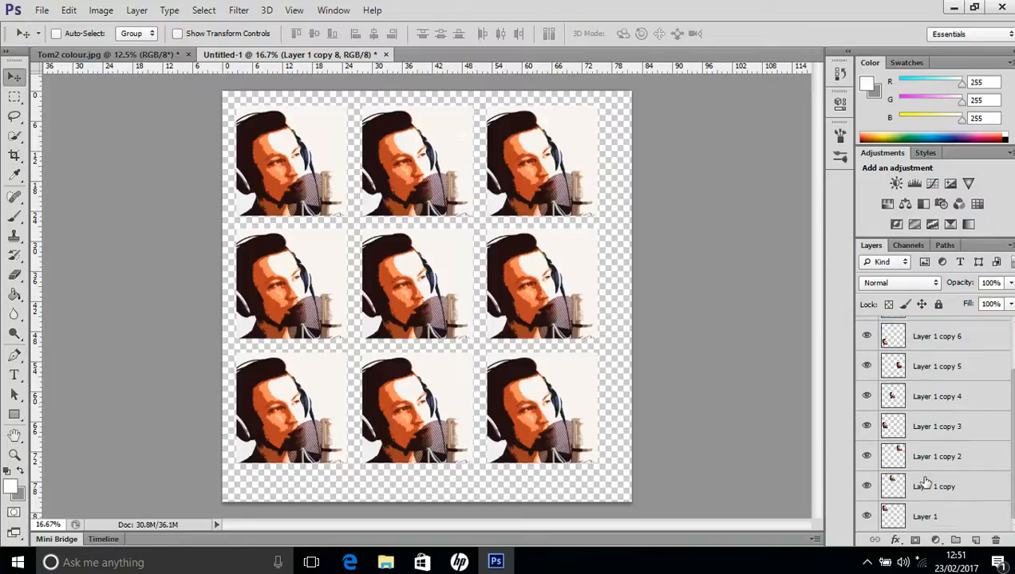
pyautogui.click(896, 517)
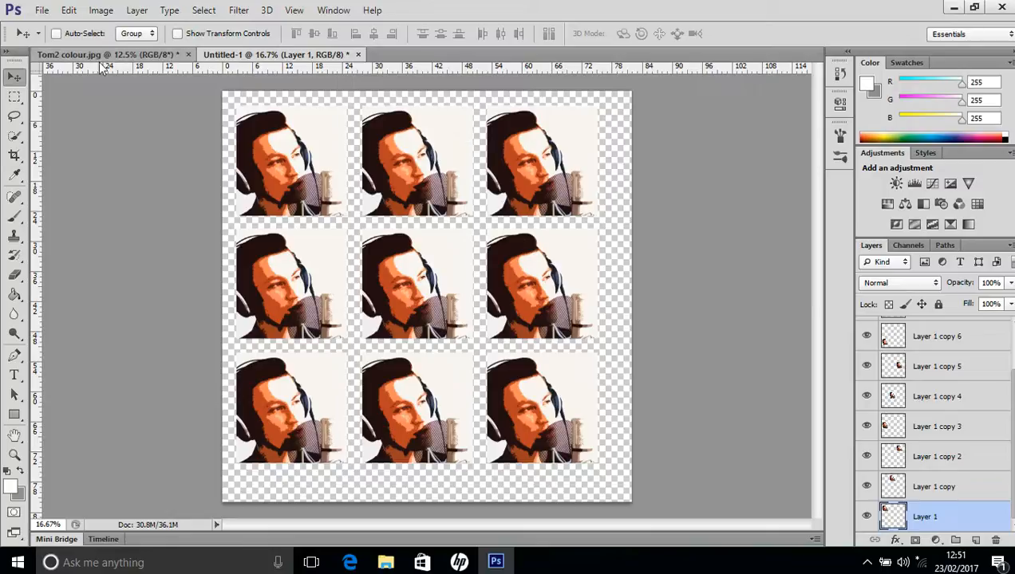
pyautogui.click(15, 96)
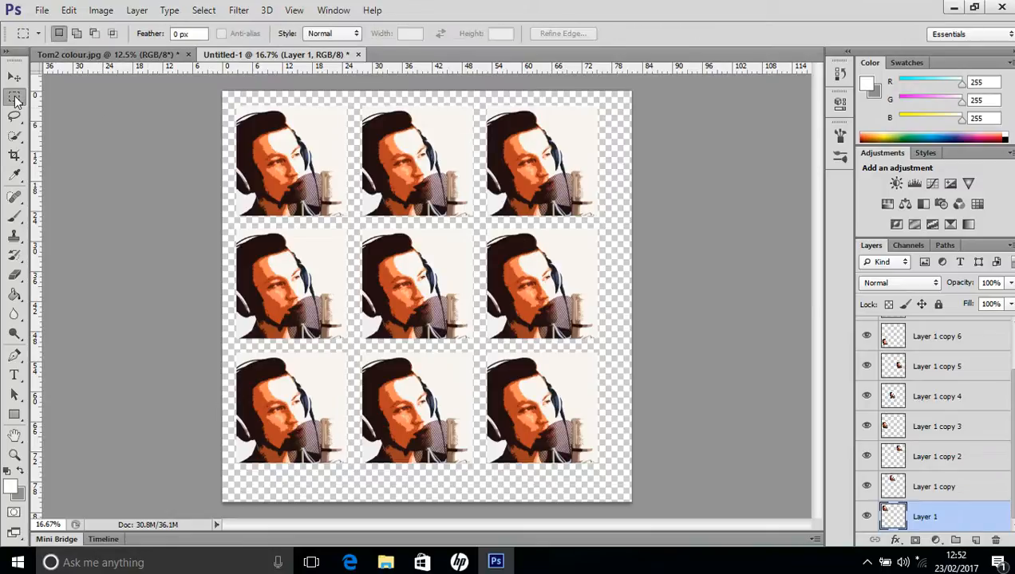
pyautogui.moveTo(237, 104); pyautogui.dragTo(345, 215)
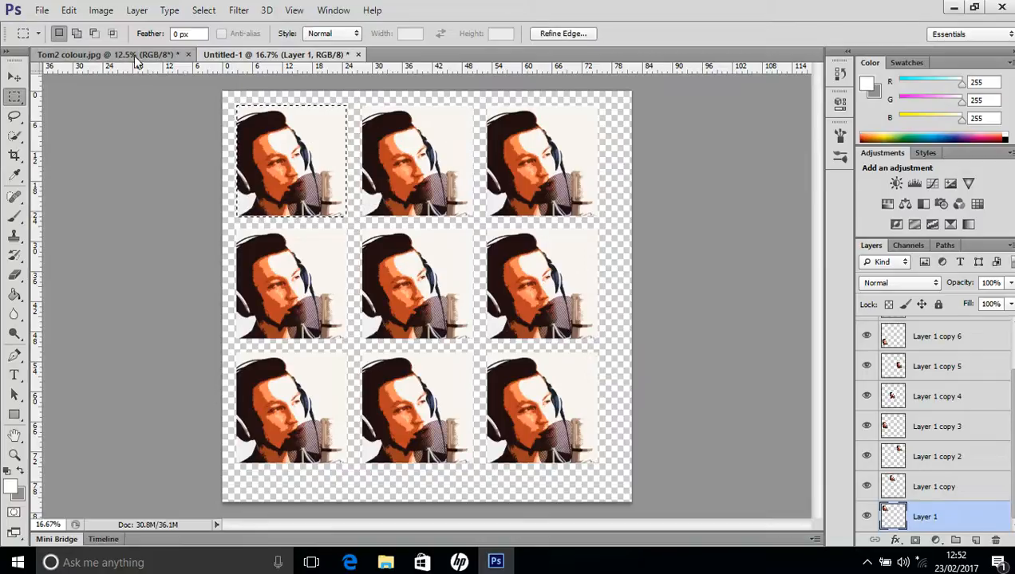
pyautogui.click(101, 10)
pyautogui.moveTo(137, 51)
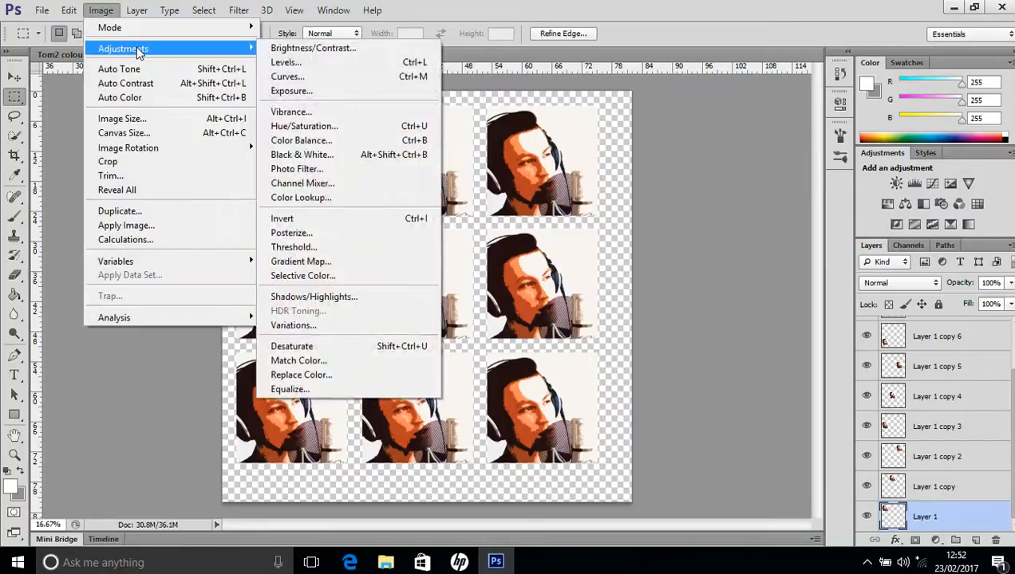
pyautogui.click(312, 128)
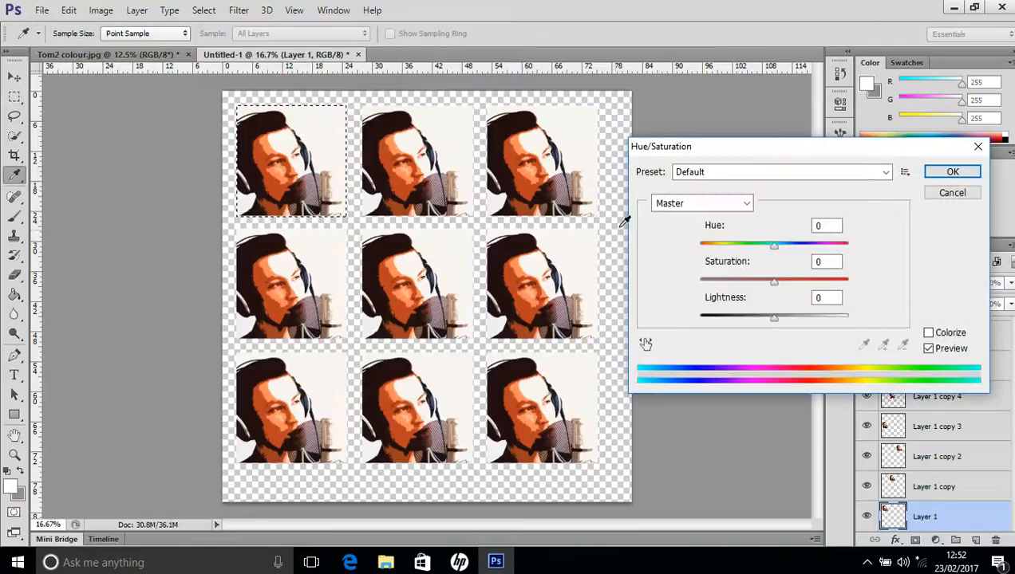
pyautogui.moveTo(776, 252); pyautogui.dragTo(856, 254)
pyautogui.moveTo(776, 288); pyautogui.dragTo(810, 287)
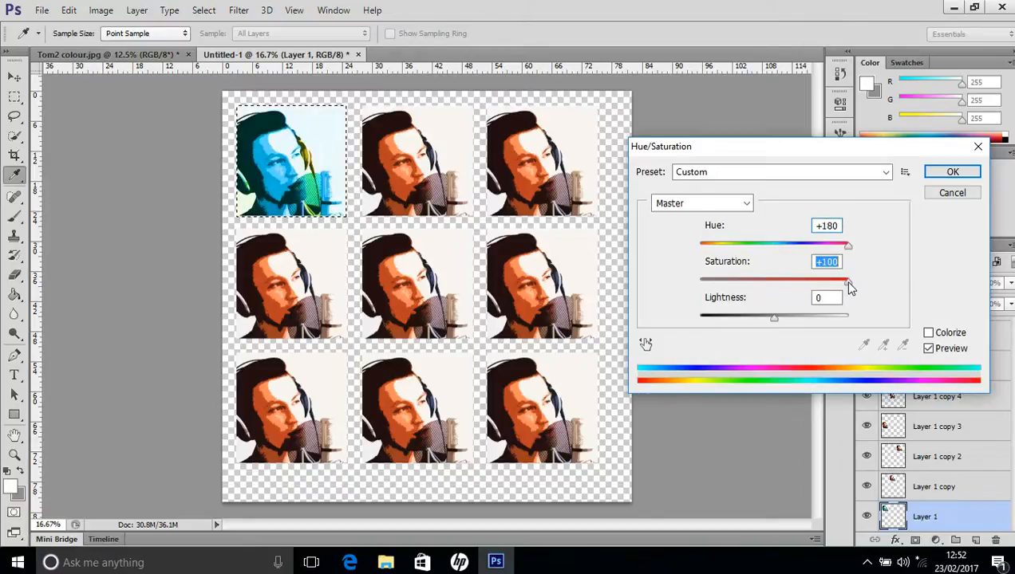
pyautogui.click(954, 172)
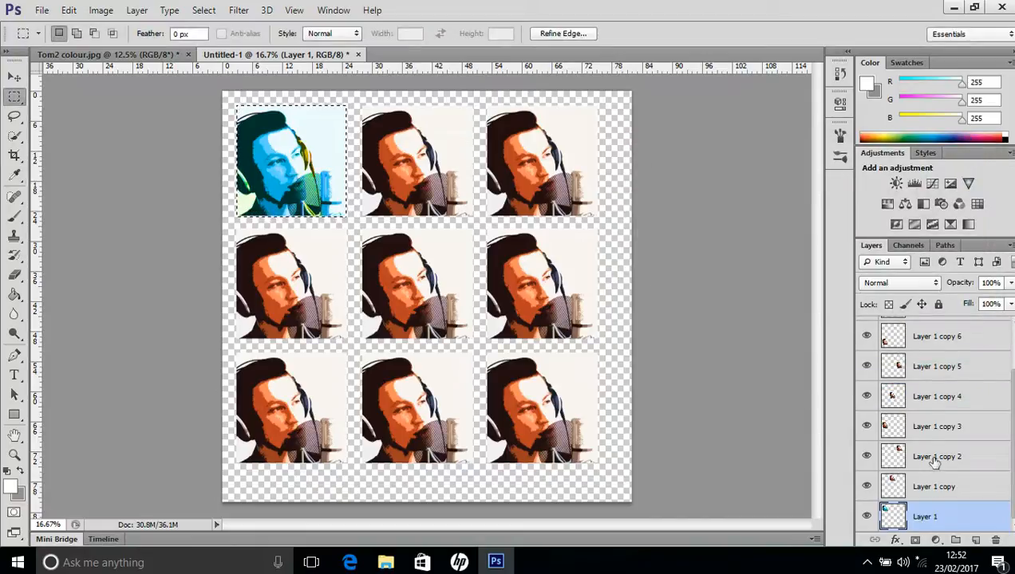
# - Select the top row's middle portrait on Layer 1 copy and shift its hue to +49 with Hue/Saturation
pyautogui.click(934, 489)
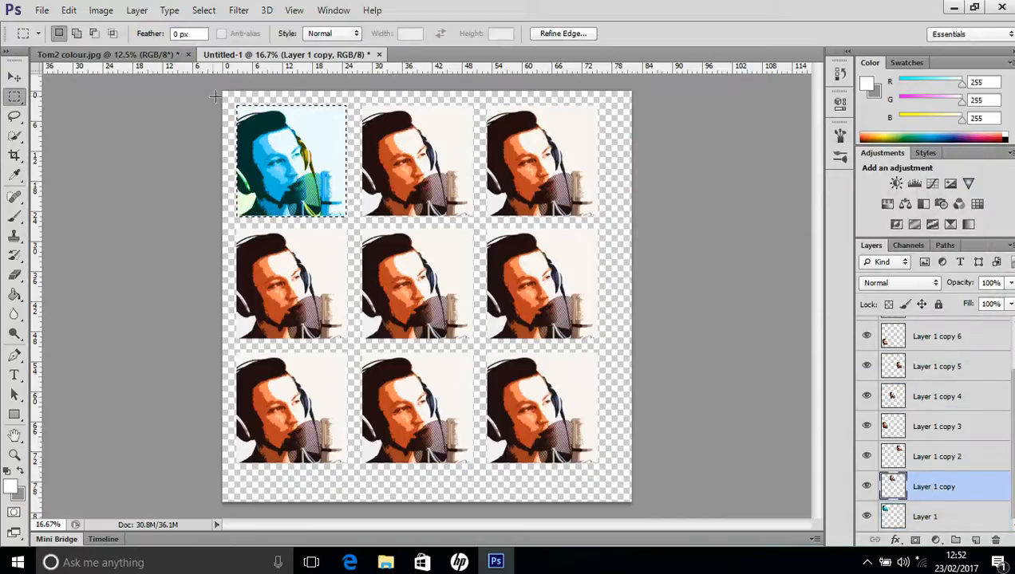
pyautogui.moveTo(361, 107); pyautogui.dragTo(473, 215)
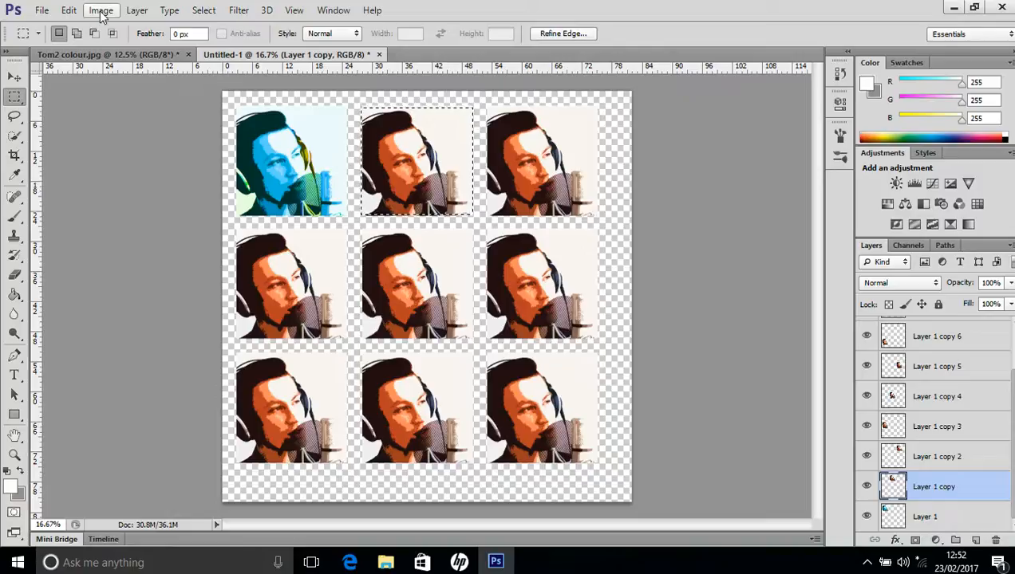
pyautogui.click(101, 11)
pyautogui.moveTo(159, 51)
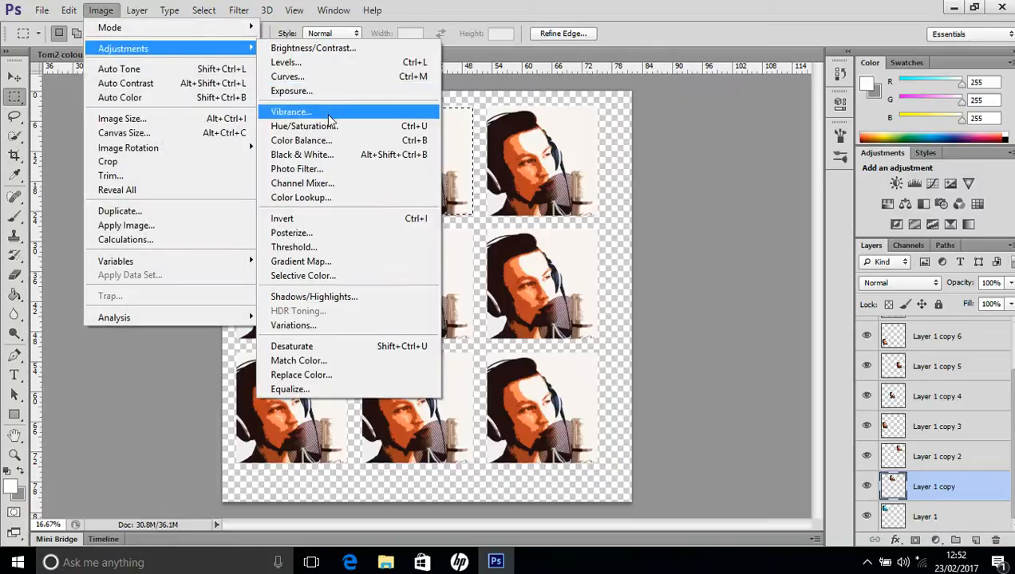
pyautogui.click(303, 126)
pyautogui.moveTo(774, 247); pyautogui.dragTo(806, 245)
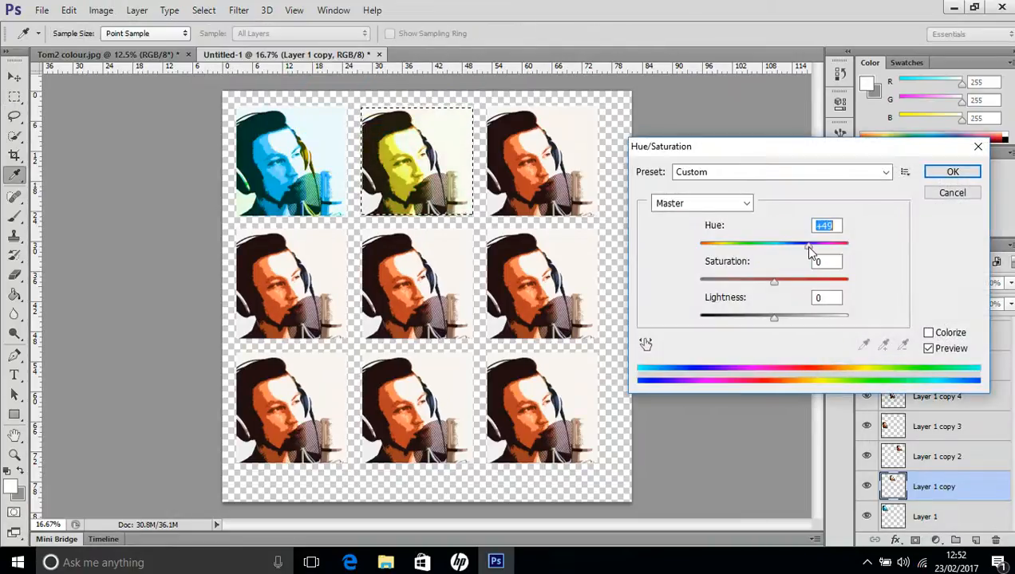
pyautogui.click(951, 173)
# - Select the top row's last portrait on Layer 1 copy 2 and recolour it with Hue/Saturation at Hue +27 and Saturation +73
pyautogui.press('m')
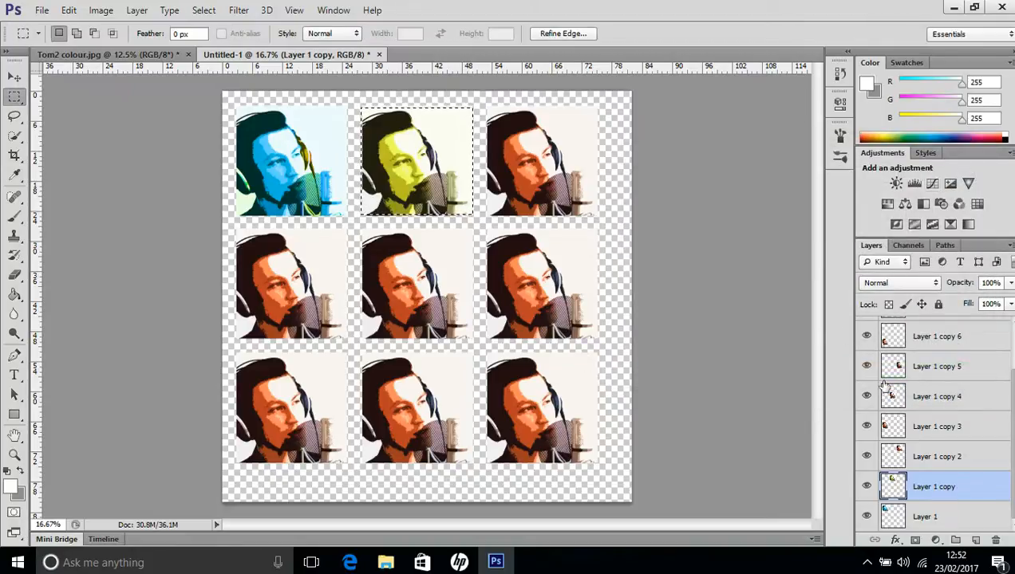
pyautogui.click(930, 455)
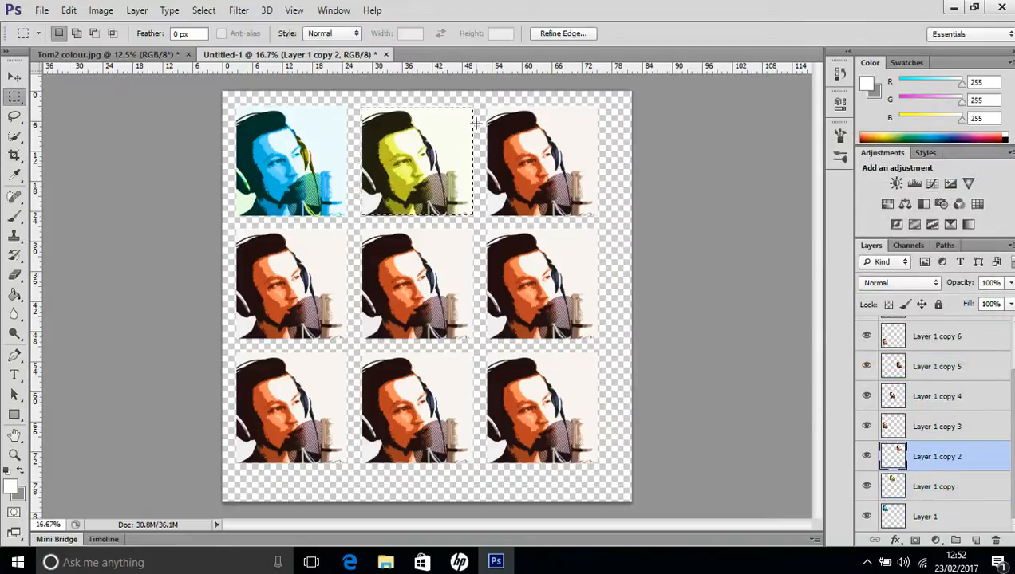
pyautogui.moveTo(486, 106); pyautogui.dragTo(600, 216)
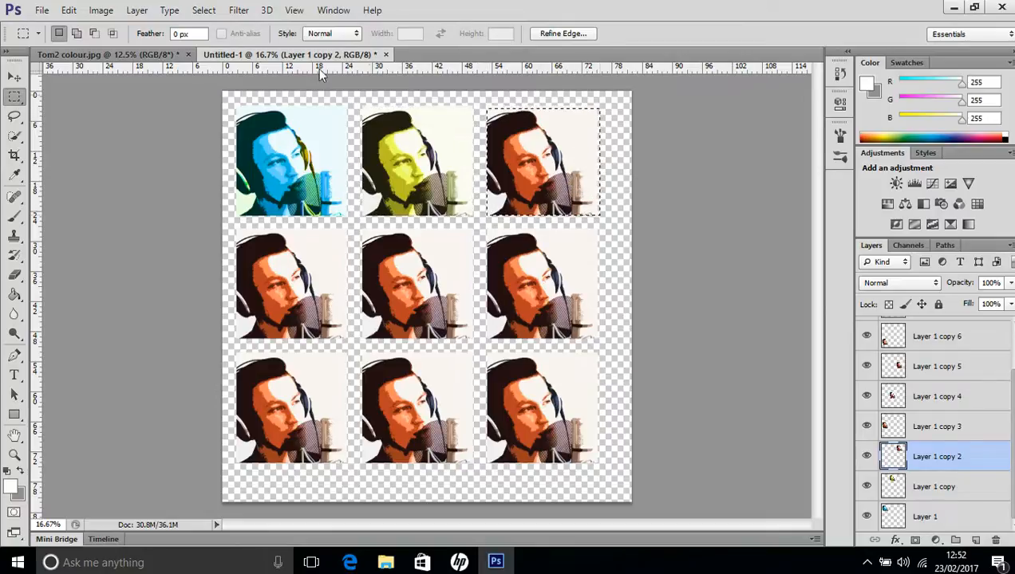
pyautogui.click(100, 10)
pyautogui.moveTo(143, 50)
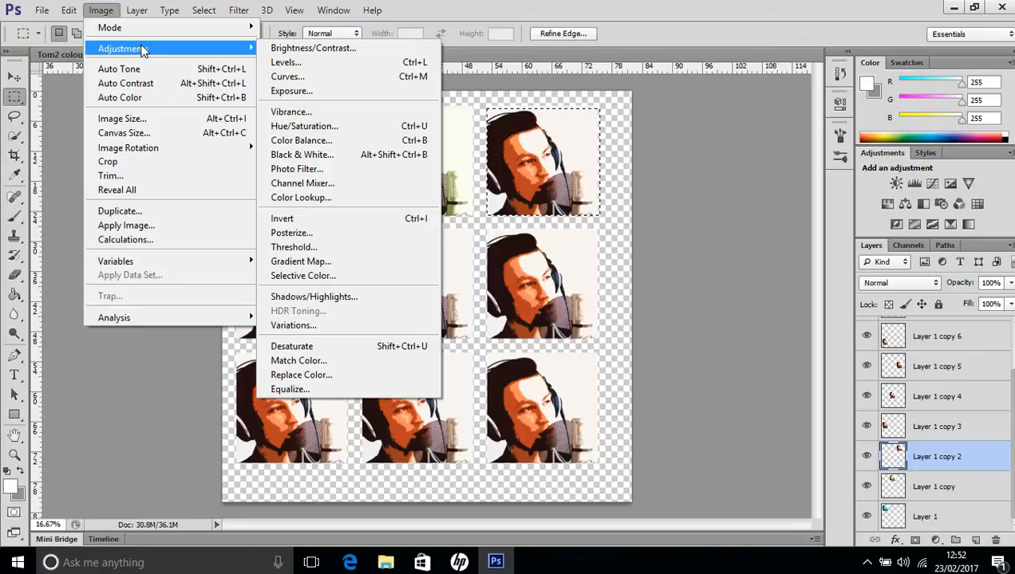
pyautogui.click(287, 125)
pyautogui.moveTo(777, 250)
pyautogui.mouseDown()
pyautogui.moveTo(805, 252)
pyautogui.moveTo(795, 251)
pyautogui.mouseUp()
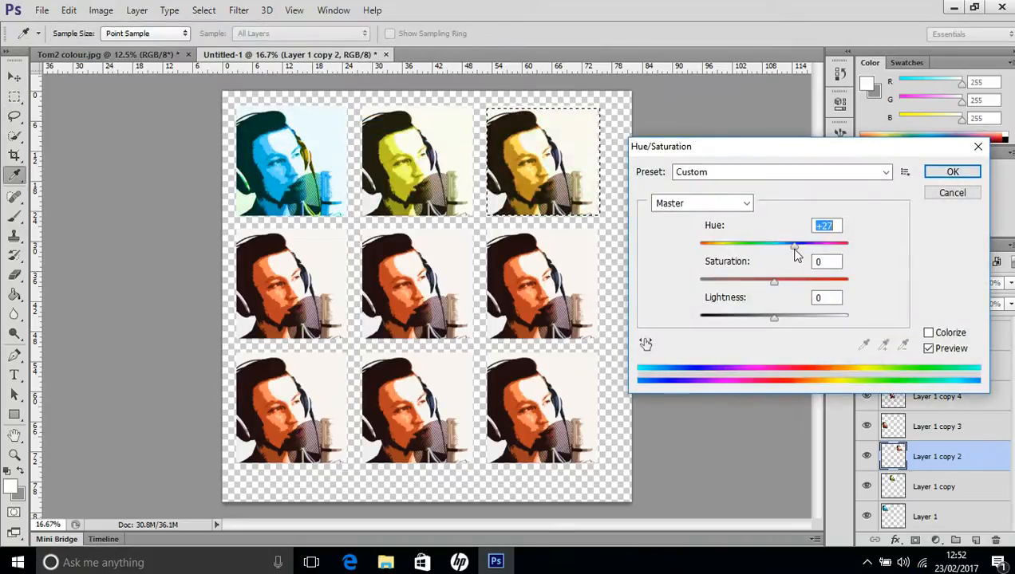
pyautogui.moveTo(777, 289); pyautogui.dragTo(813, 283)
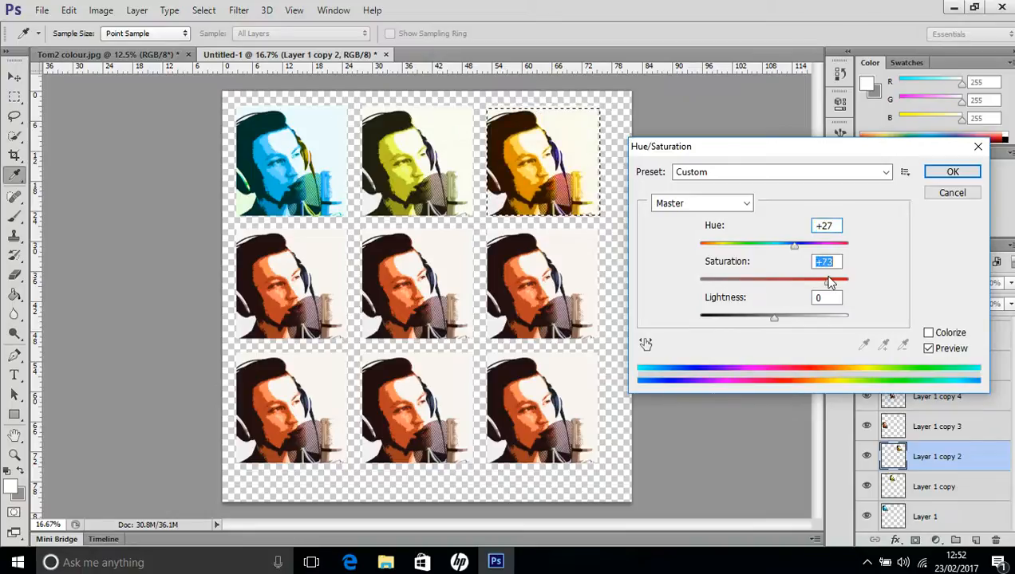
pyautogui.click(951, 173)
# - Select the middle row's first portrait on Layer 1 copy 3 and recolour it with Hue/Saturation at Hue -24 and Saturation +41
pyautogui.press('m')
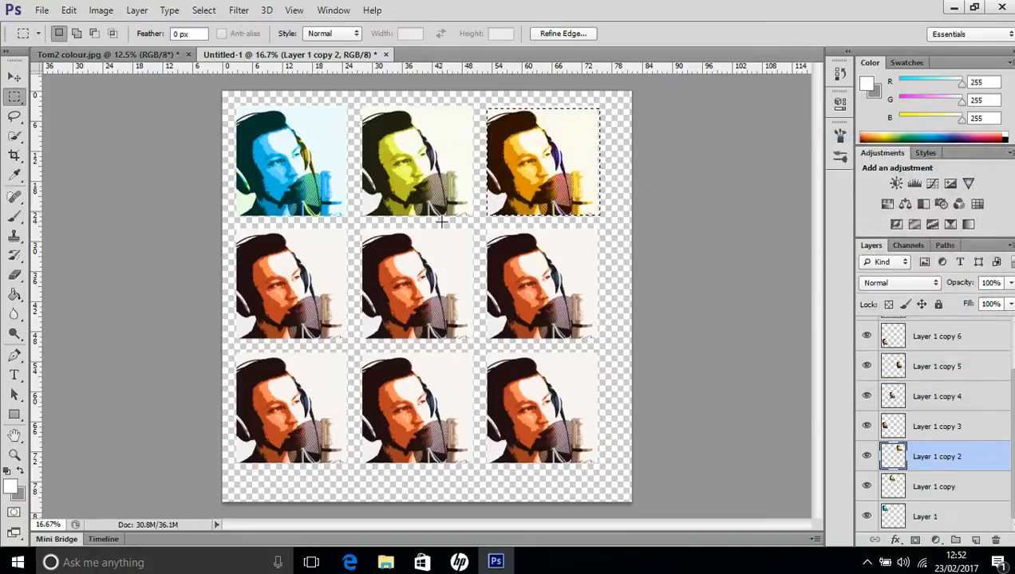
pyautogui.click(927, 432)
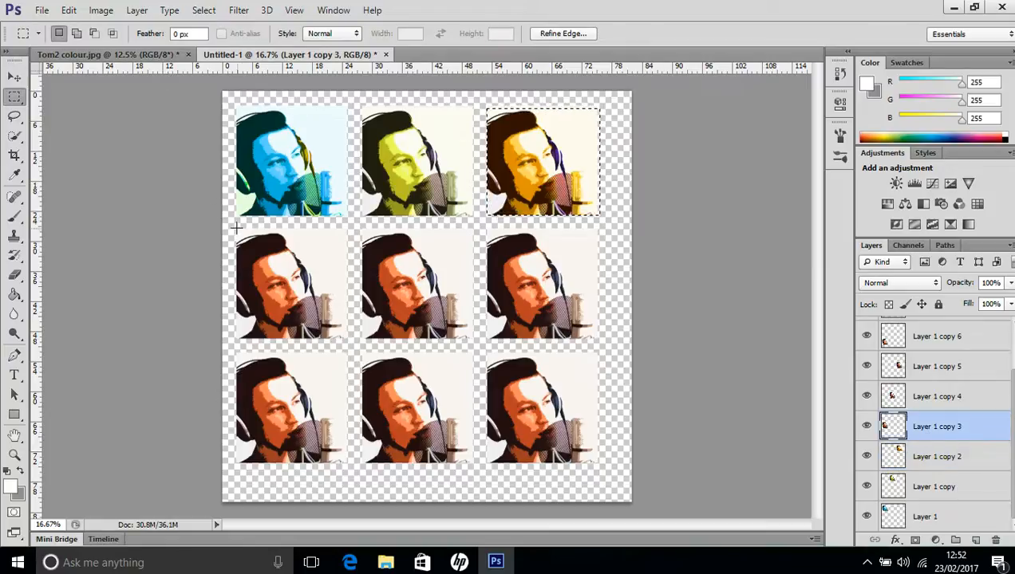
pyautogui.moveTo(235, 227); pyautogui.dragTo(348, 337)
pyautogui.click(100, 11)
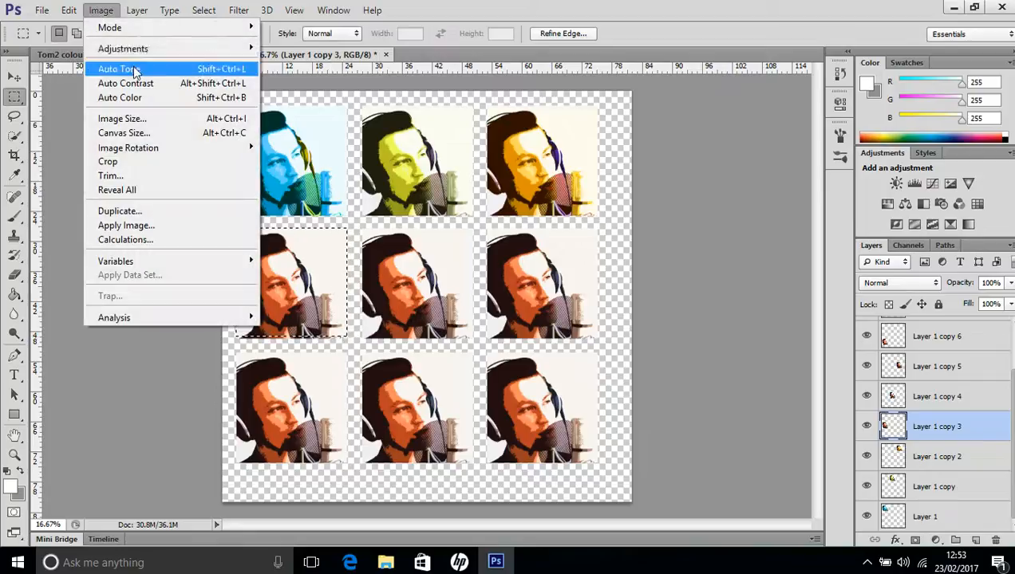
pyautogui.moveTo(143, 50)
pyautogui.click(312, 128)
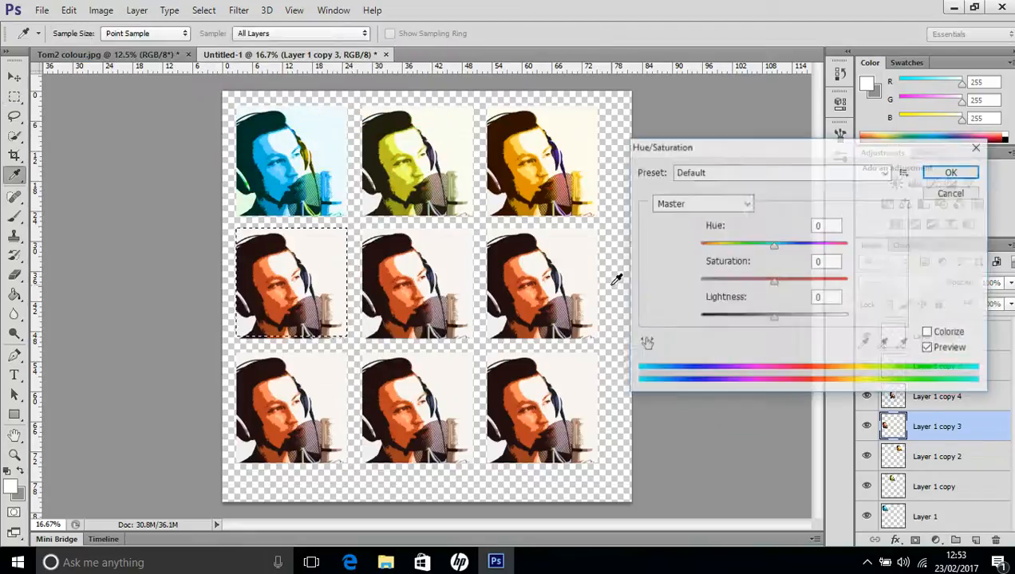
pyautogui.moveTo(781, 254); pyautogui.dragTo(797, 286)
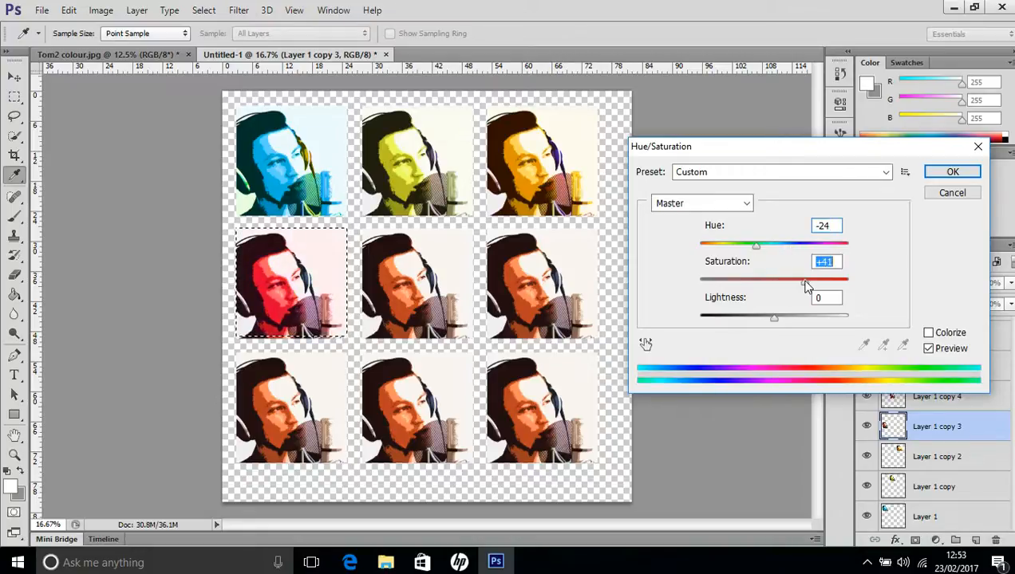
pyautogui.click(953, 173)
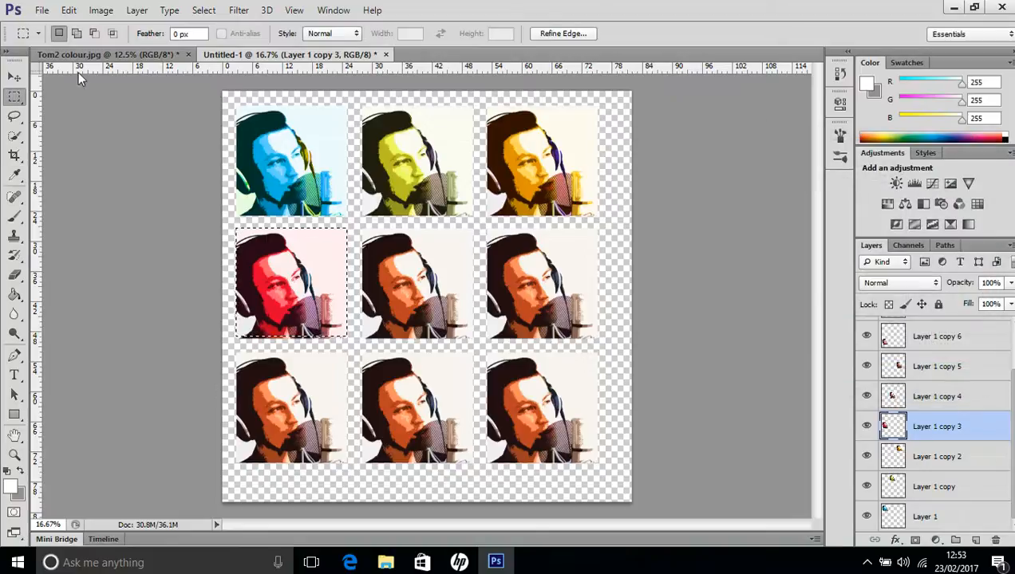
# - Select the grid's centre portrait on Layer 1 copy 4 and shift its hue to -59 with Hue/Saturation
pyautogui.click(892, 397)
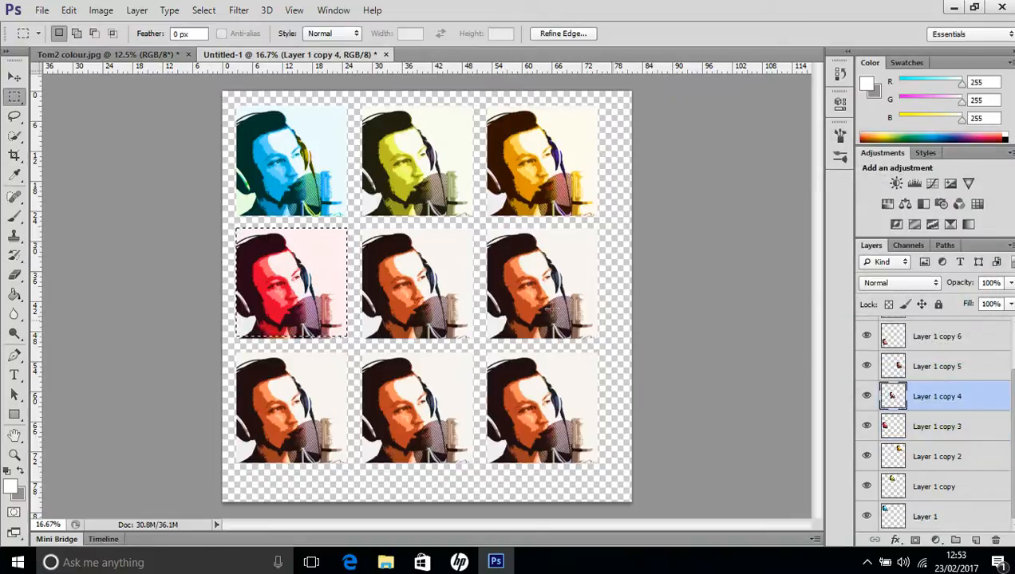
pyautogui.moveTo(362, 229); pyautogui.dragTo(473, 337)
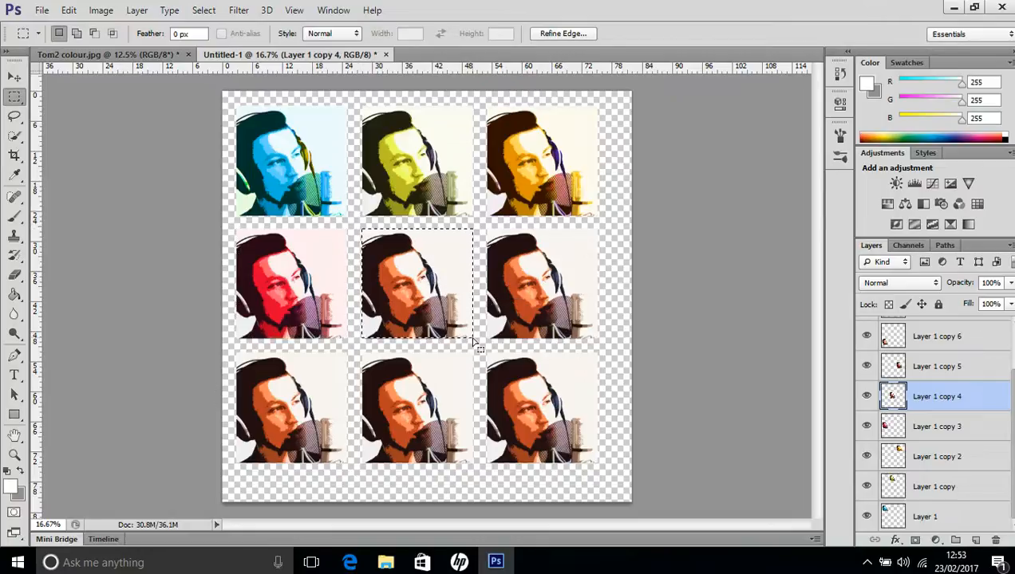
pyautogui.click(101, 10)
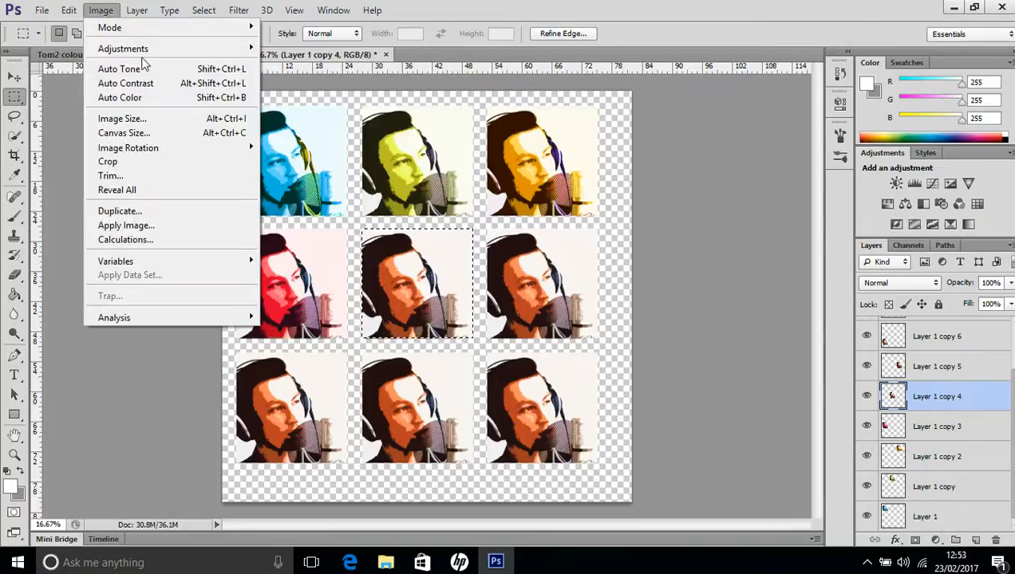
pyautogui.moveTo(137, 50)
pyautogui.click(311, 128)
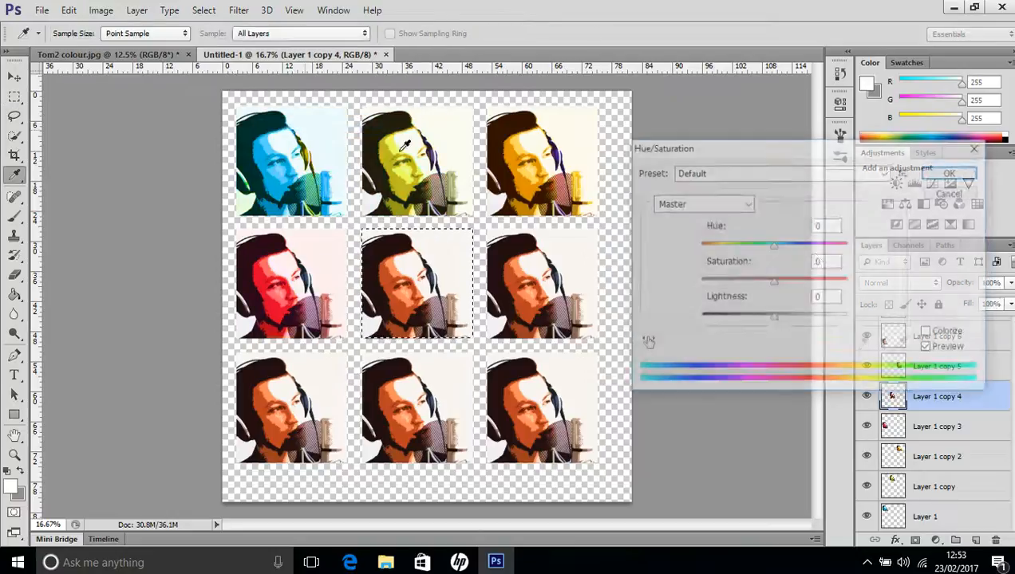
pyautogui.moveTo(780, 253); pyautogui.dragTo(740, 255)
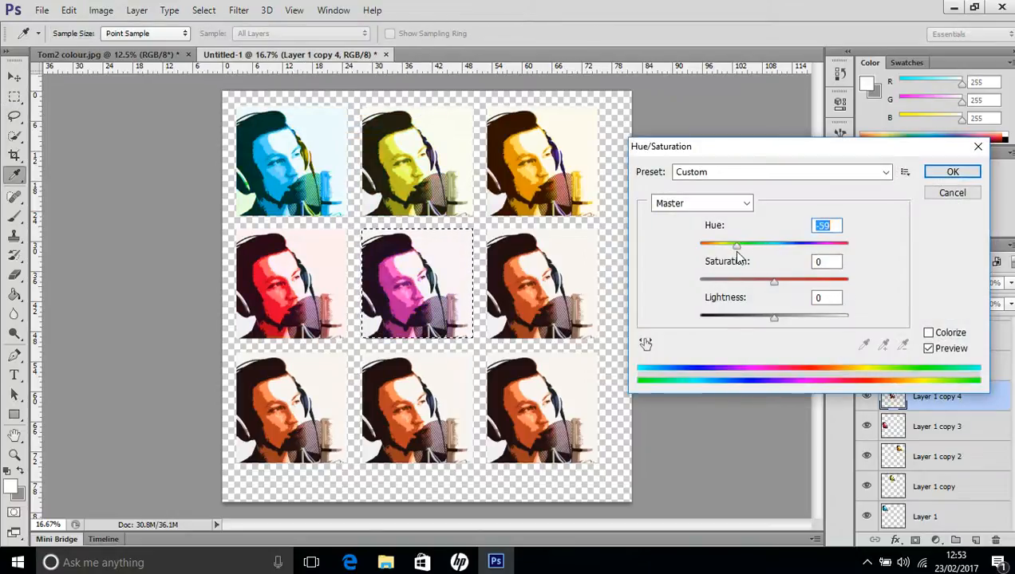
pyautogui.click(942, 175)
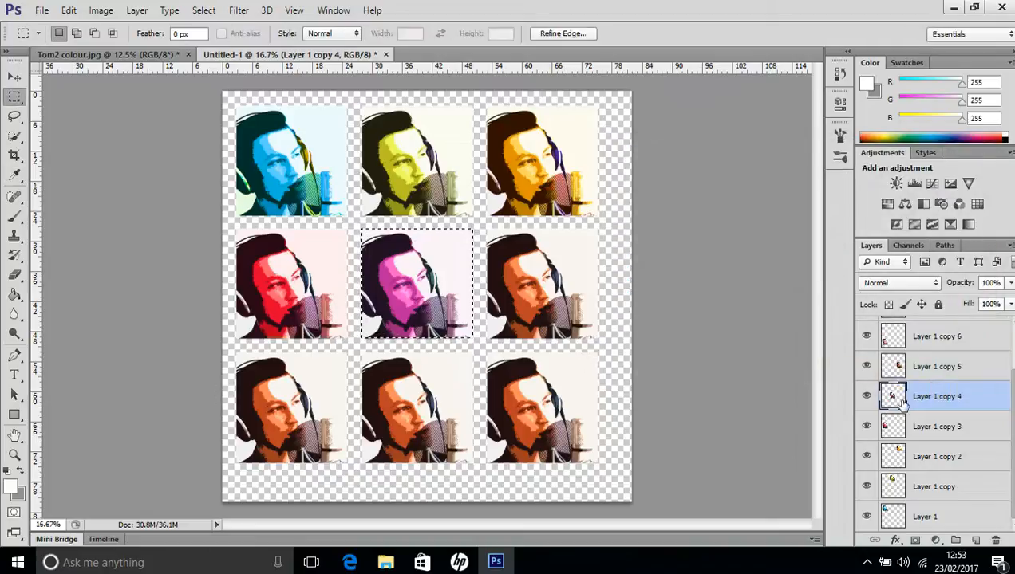
# - Select the middle row's last portrait on Layer 1 copy 5 and recolour it with Hue/Saturation at Hue -78 and Saturation +98
pyautogui.click(935, 369)
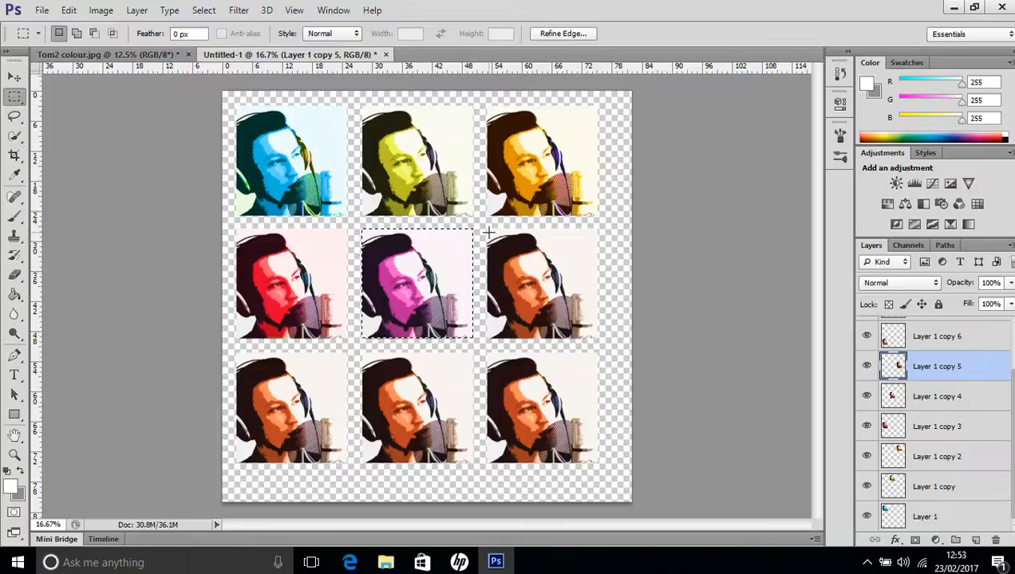
pyautogui.moveTo(487, 229); pyautogui.dragTo(595, 339)
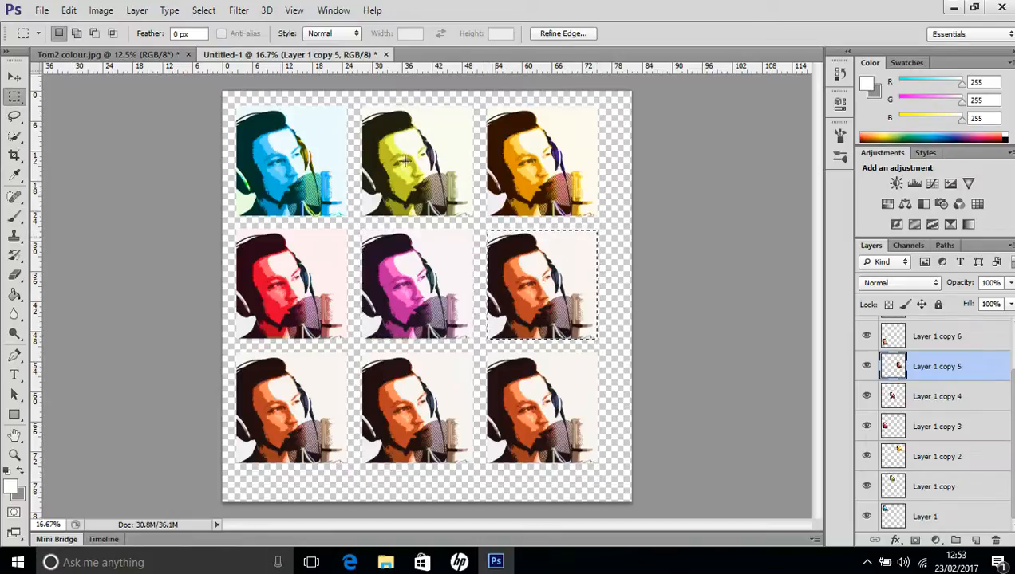
pyautogui.click(105, 10)
pyautogui.moveTo(143, 49)
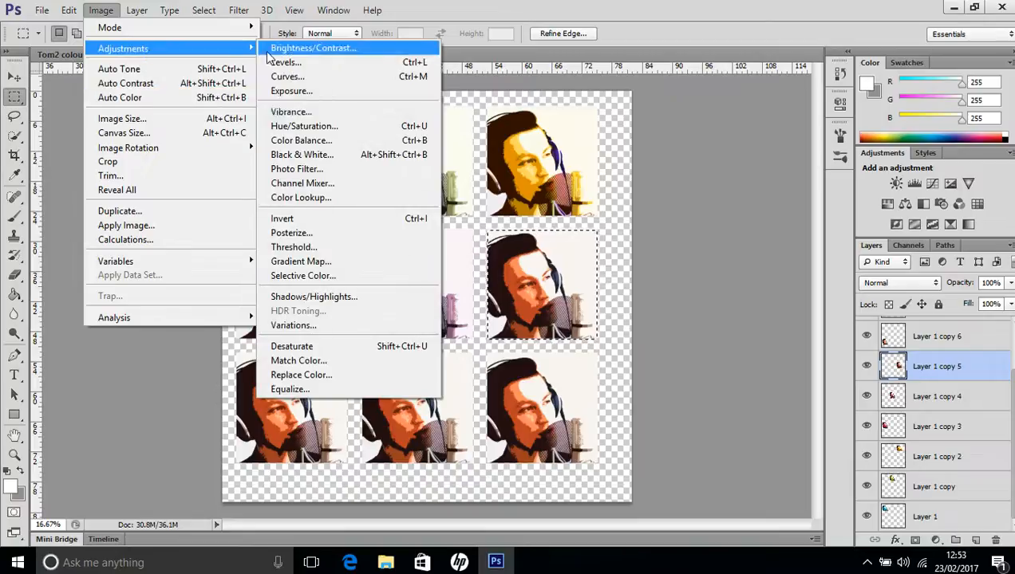
pyautogui.click(299, 126)
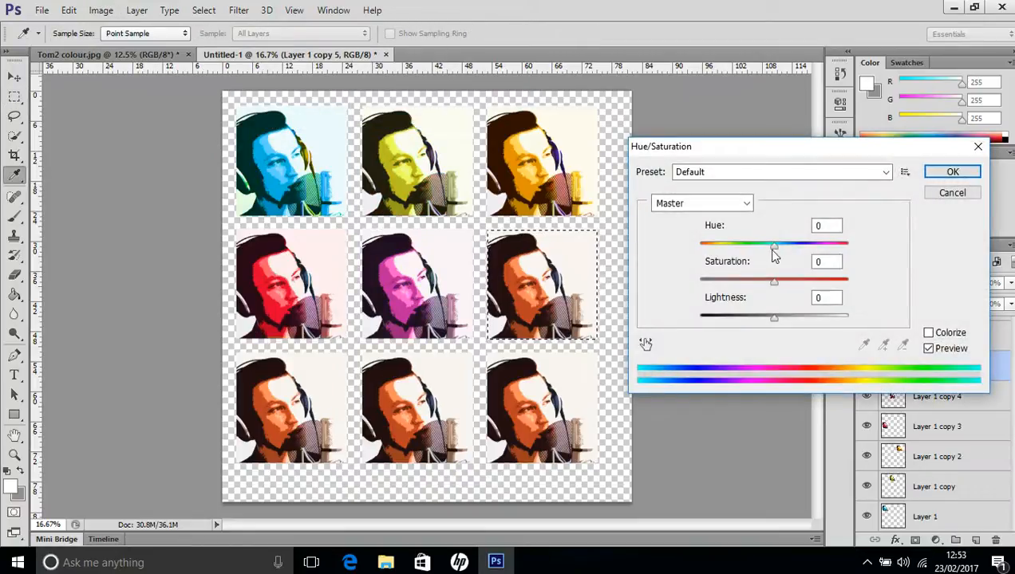
pyautogui.moveTo(774, 247); pyautogui.dragTo(730, 248)
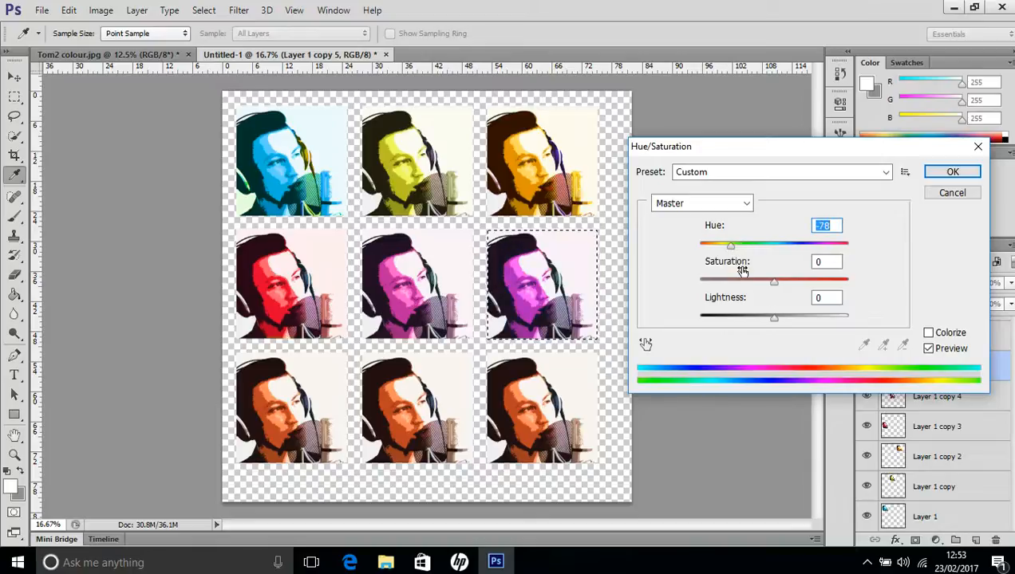
pyautogui.moveTo(774, 282); pyautogui.dragTo(814, 289)
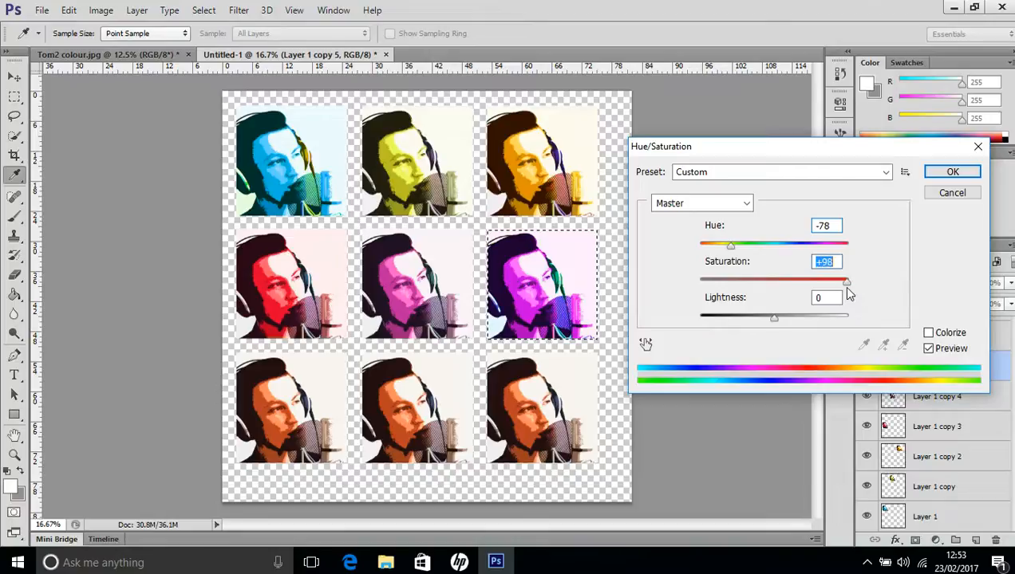
pyautogui.click(941, 173)
# - Make Layer 1 copy 6 active and put a rectangular selection around the bottom row's first portrait
pyautogui.hotkey('ctrl', 'j')
pyautogui.moveTo(235, 354); pyautogui.dragTo(347, 462)
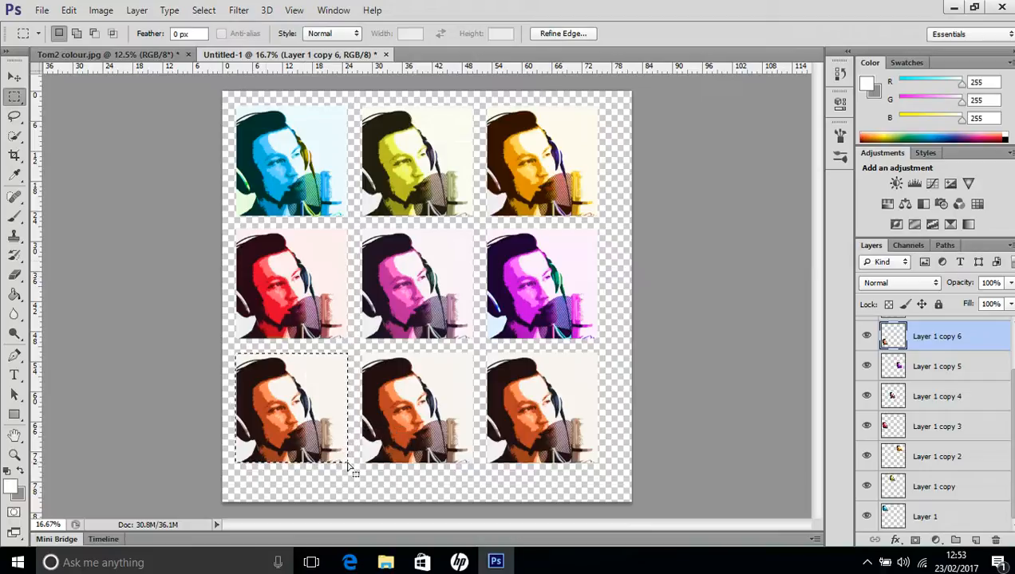
pyautogui.click(101, 10)
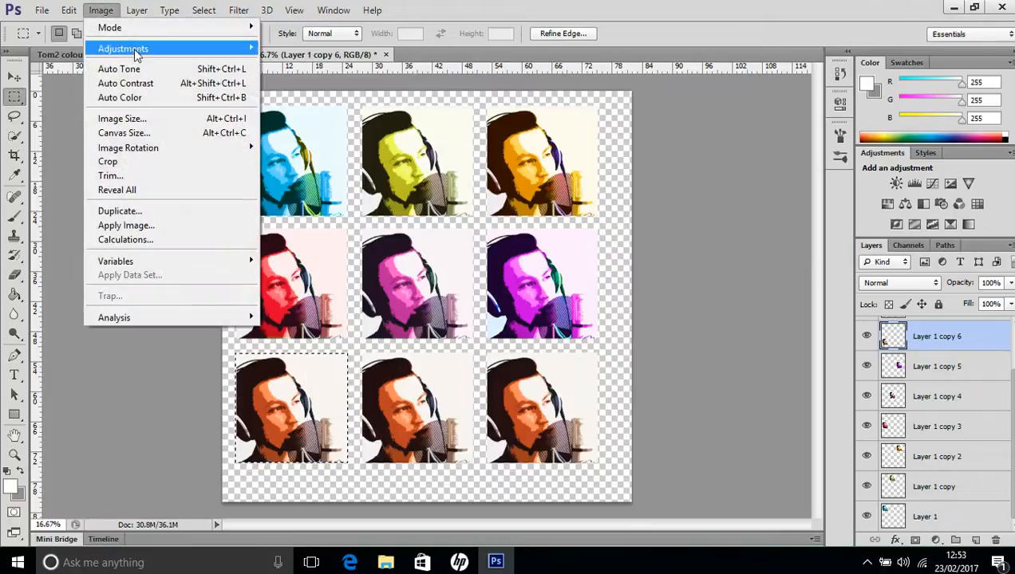
pyautogui.moveTo(135, 49)
pyautogui.click(312, 112)
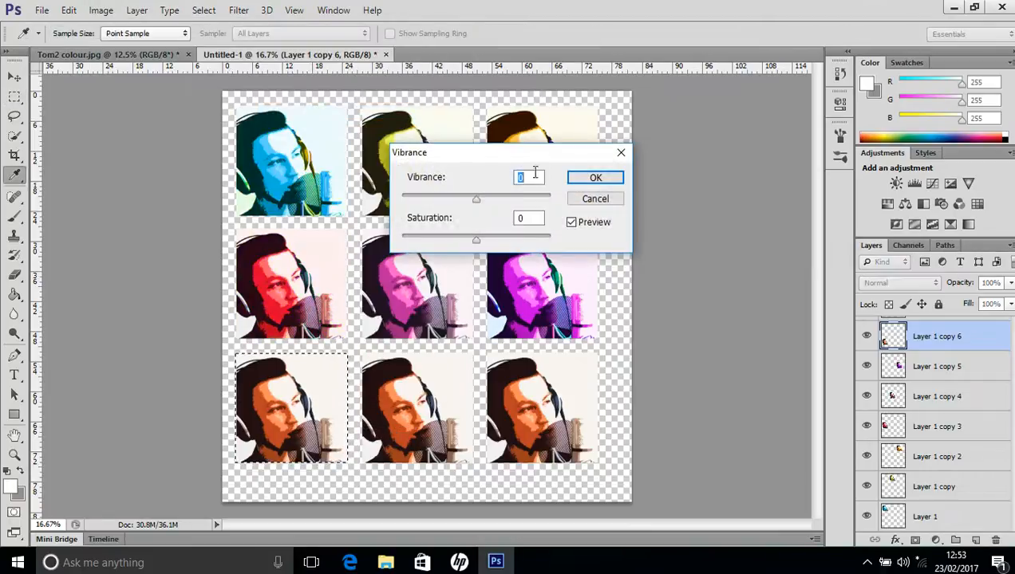
pyautogui.click(591, 201)
# - Shift the hue of the selected portrait on Layer 1 copy 6 to -120 with Hue/Saturation
pyautogui.click(100, 10)
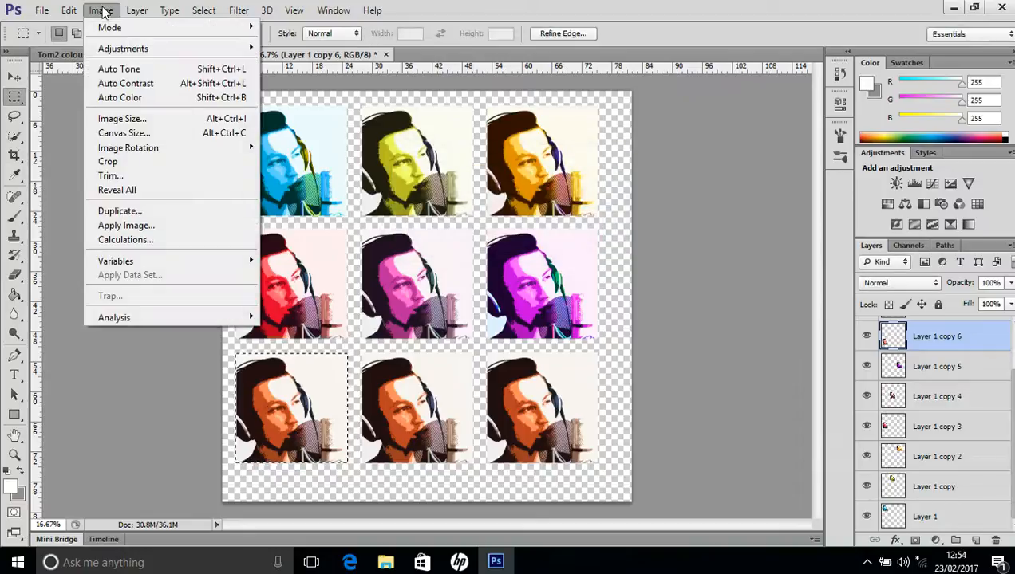
pyautogui.moveTo(143, 50)
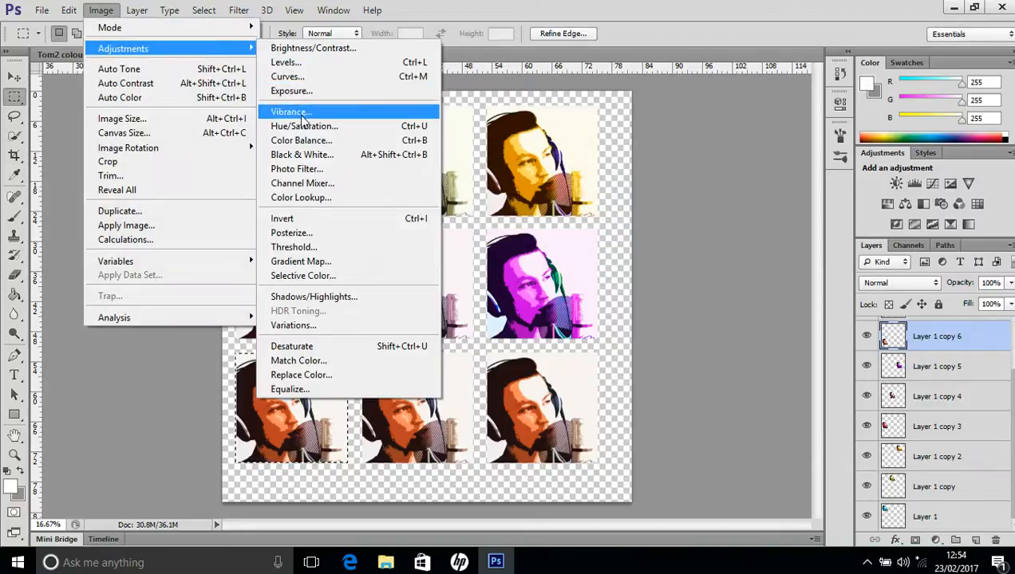
pyautogui.click(304, 126)
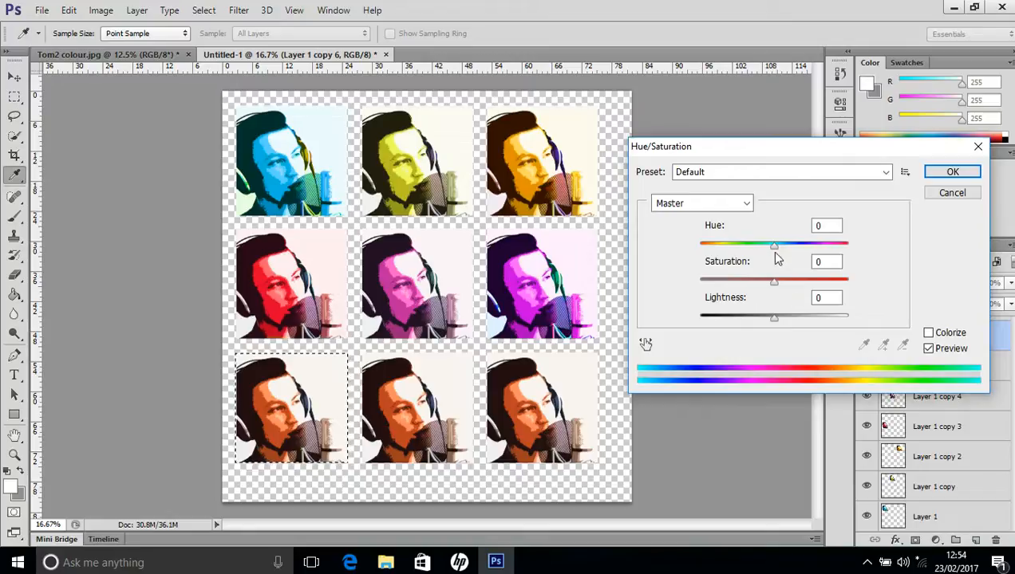
pyautogui.moveTo(775, 252); pyautogui.dragTo(719, 252)
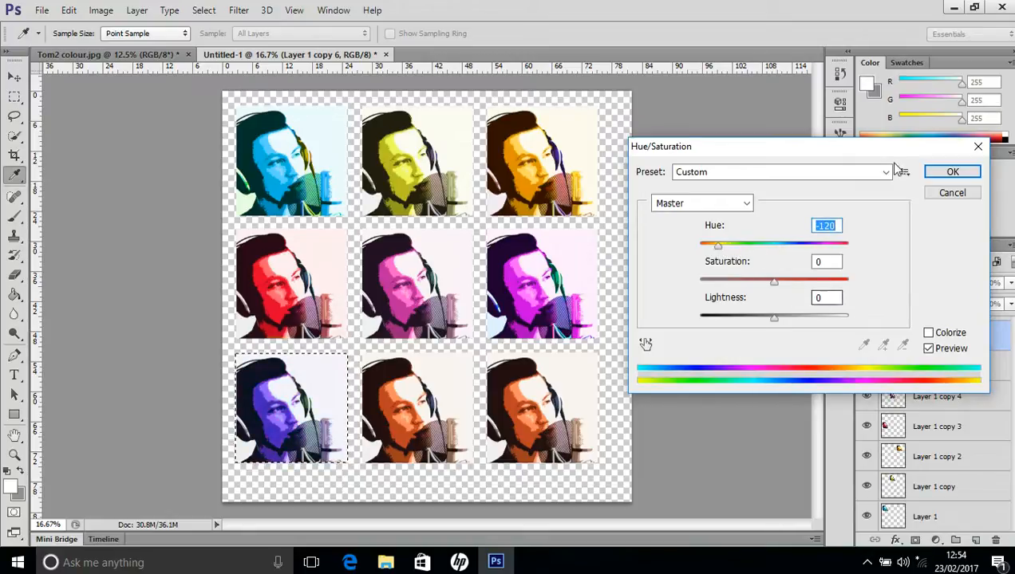
pyautogui.click(930, 177)
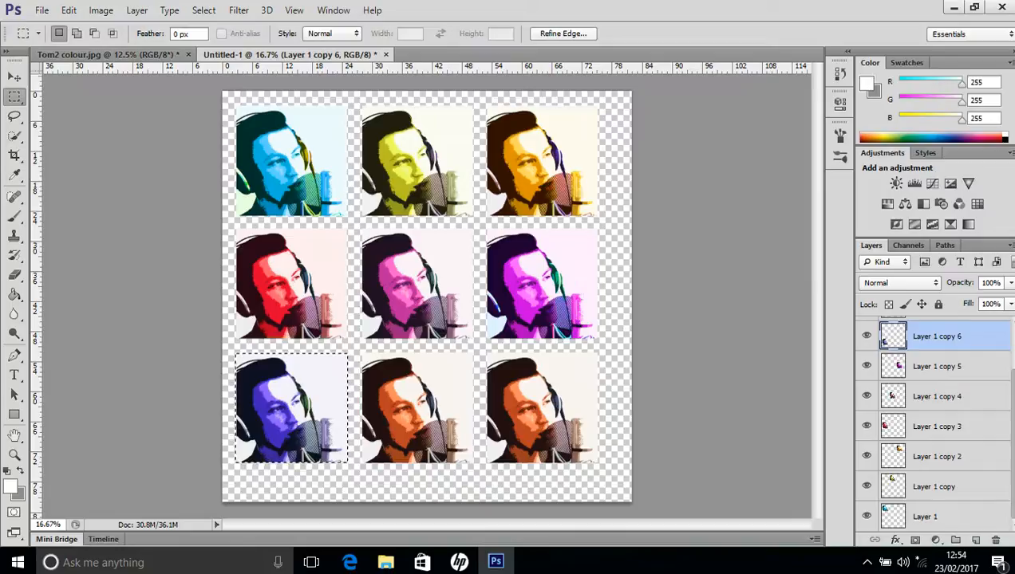
# - Select the bottom row's middle portrait on Layer 1 copy 7 and shift its hue to +73 with Hue/Saturation
pyautogui.scroll(2, 985, 331)
pyautogui.click(954, 362)
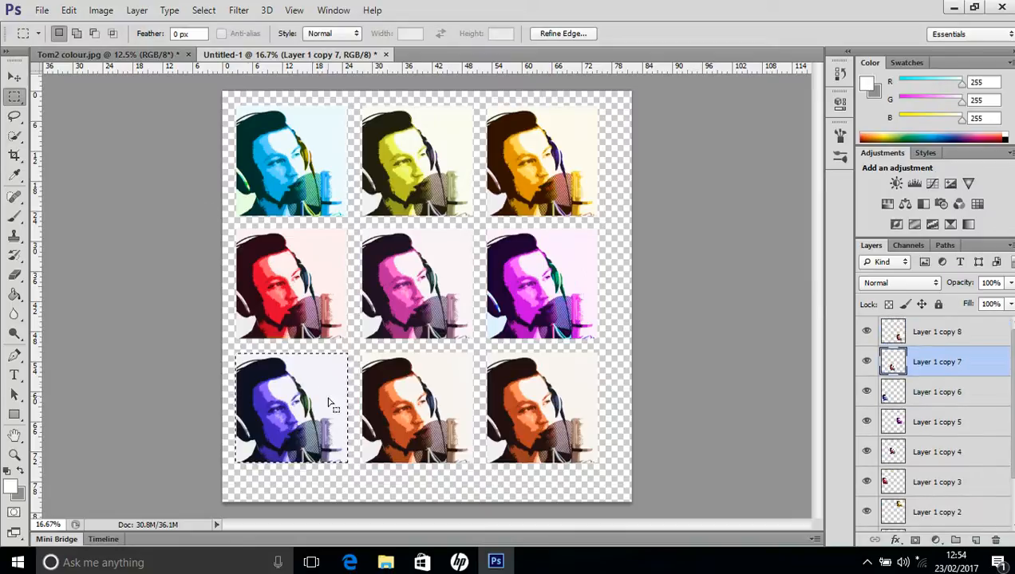
pyautogui.moveTo(361, 352); pyautogui.dragTo(474, 463)
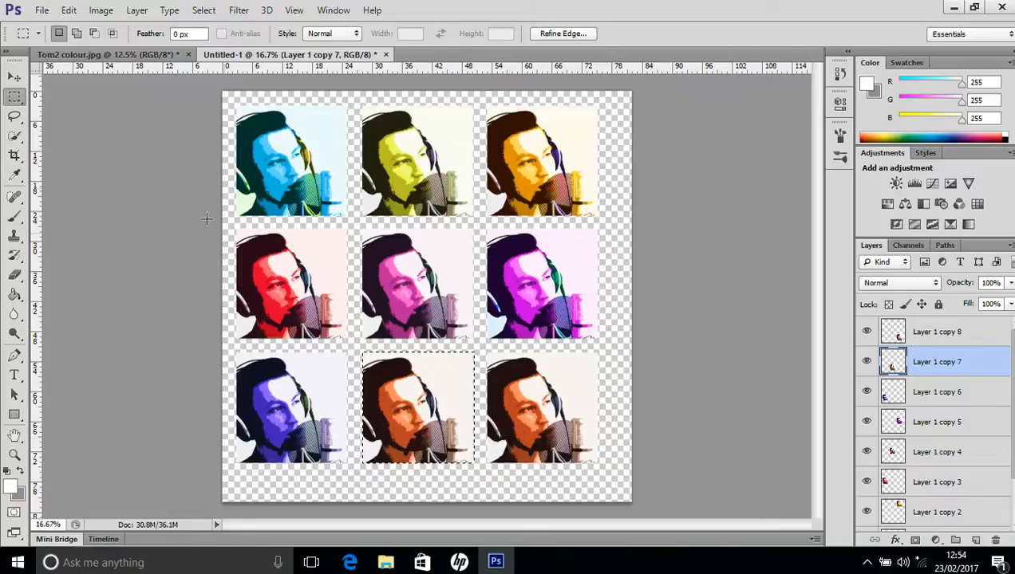
pyautogui.click(100, 10)
pyautogui.moveTo(162, 51)
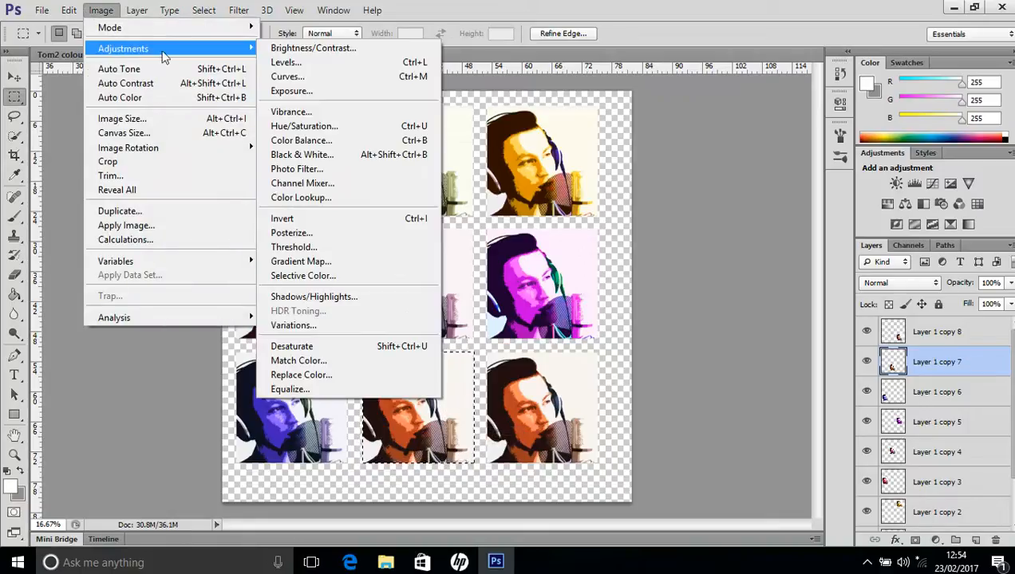
pyautogui.click(298, 126)
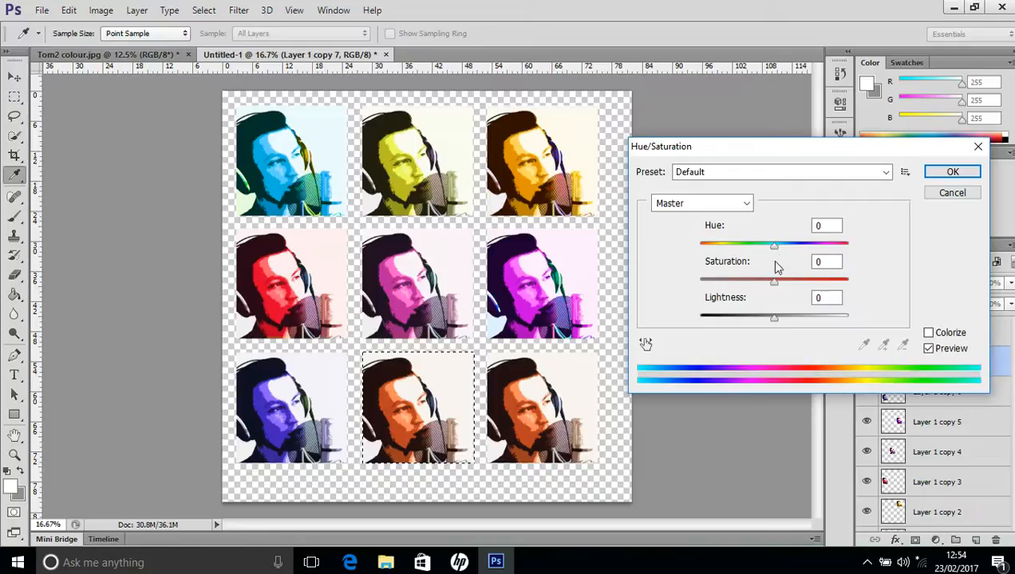
pyautogui.moveTo(774, 251); pyautogui.dragTo(818, 264)
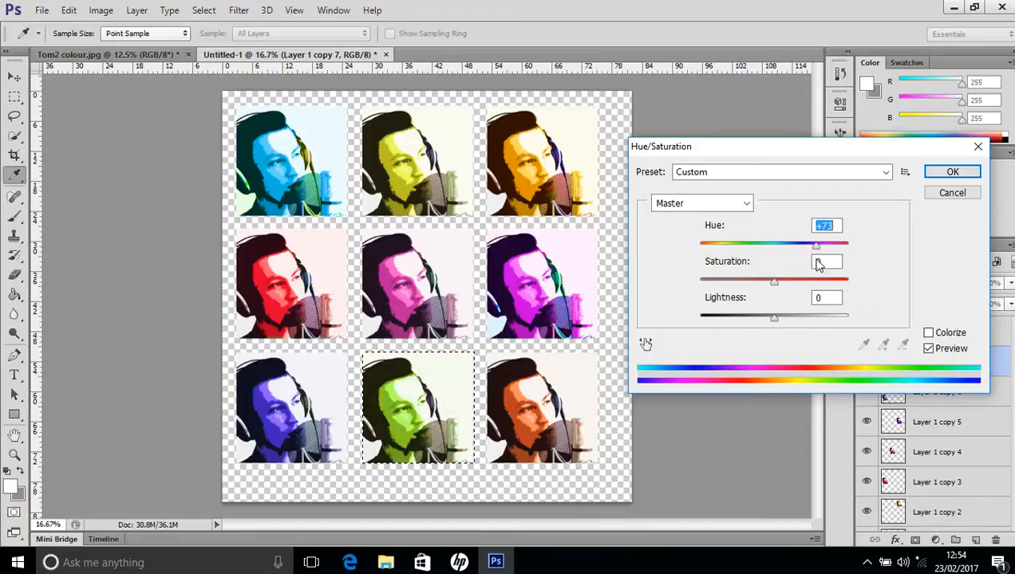
pyautogui.click(952, 172)
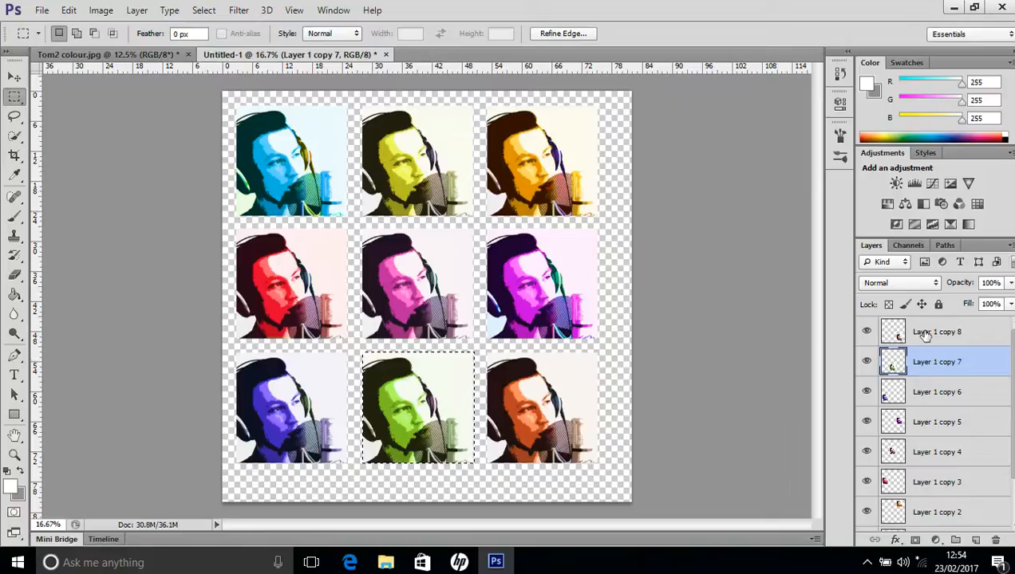
# - Flatten all the portrait layers of the grid into a single background layer
pyautogui.click(136, 11)
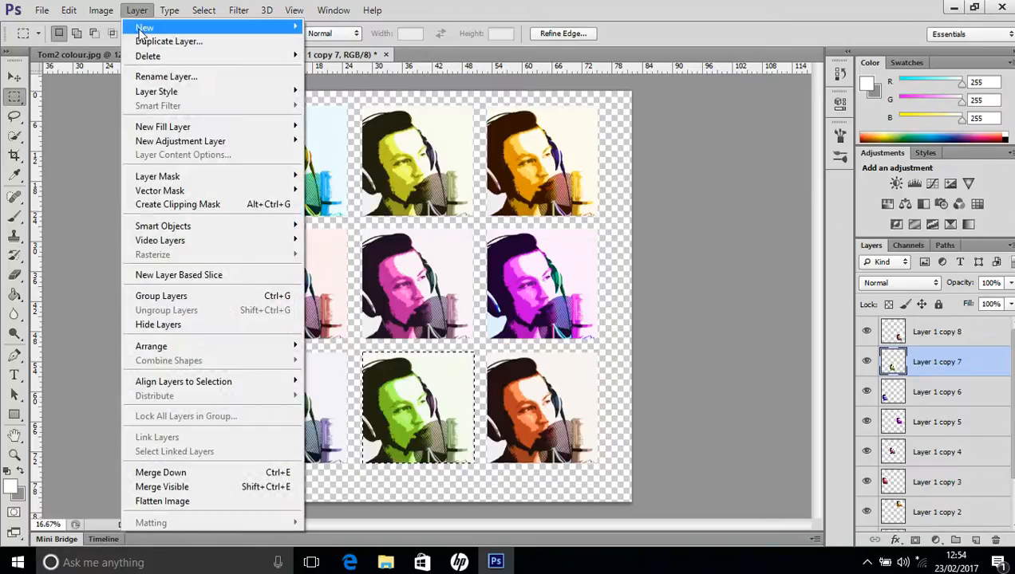
pyautogui.moveTo(100, 14)
pyautogui.moveTo(149, 12)
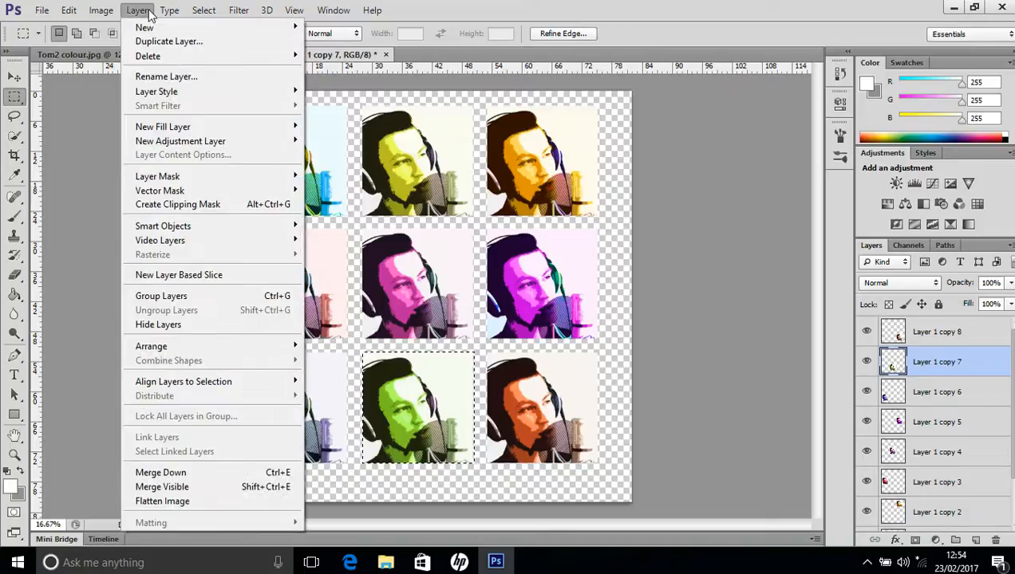
pyautogui.click(178, 504)
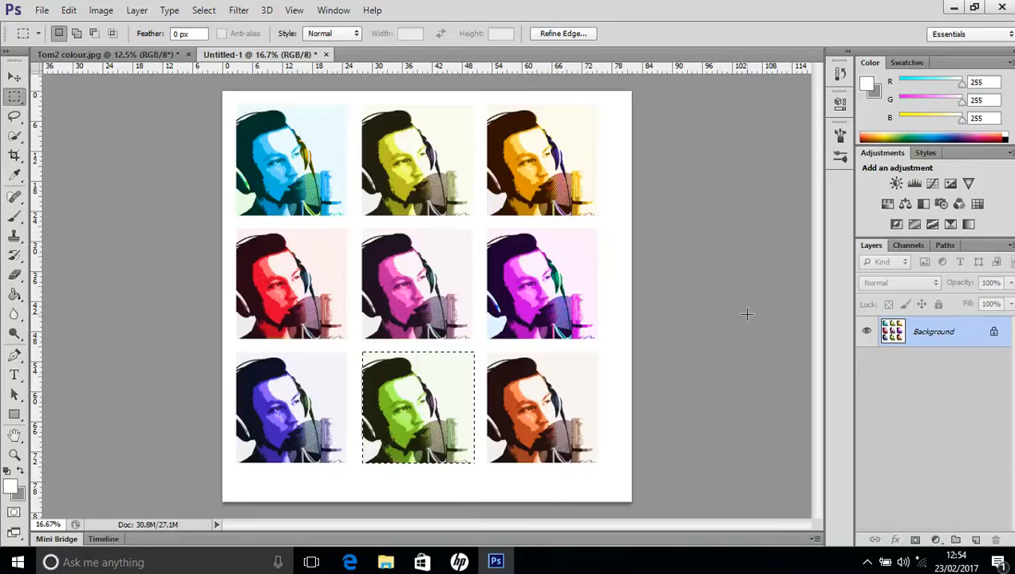
pyautogui.click(16, 156)
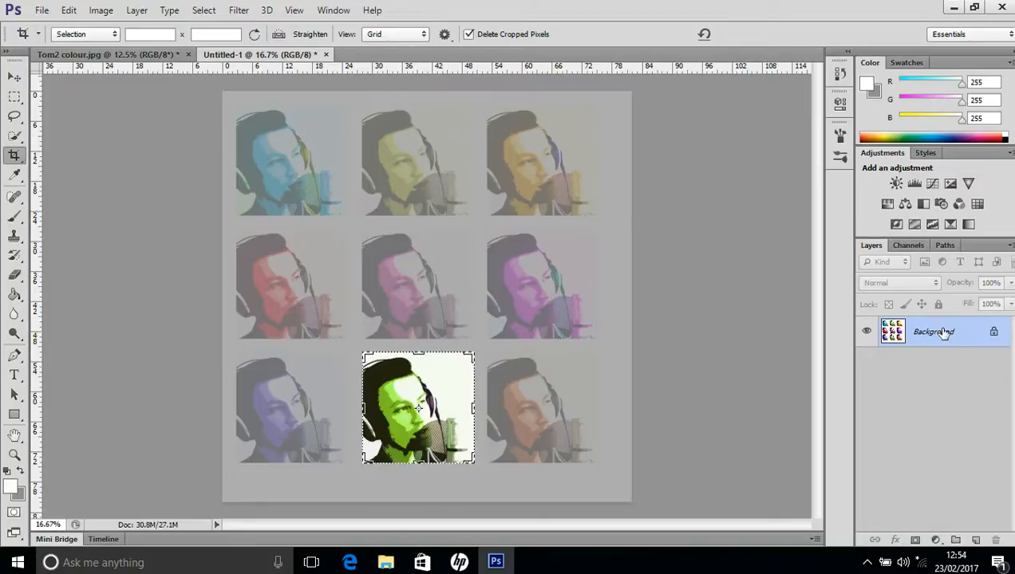
pyautogui.click(704, 33)
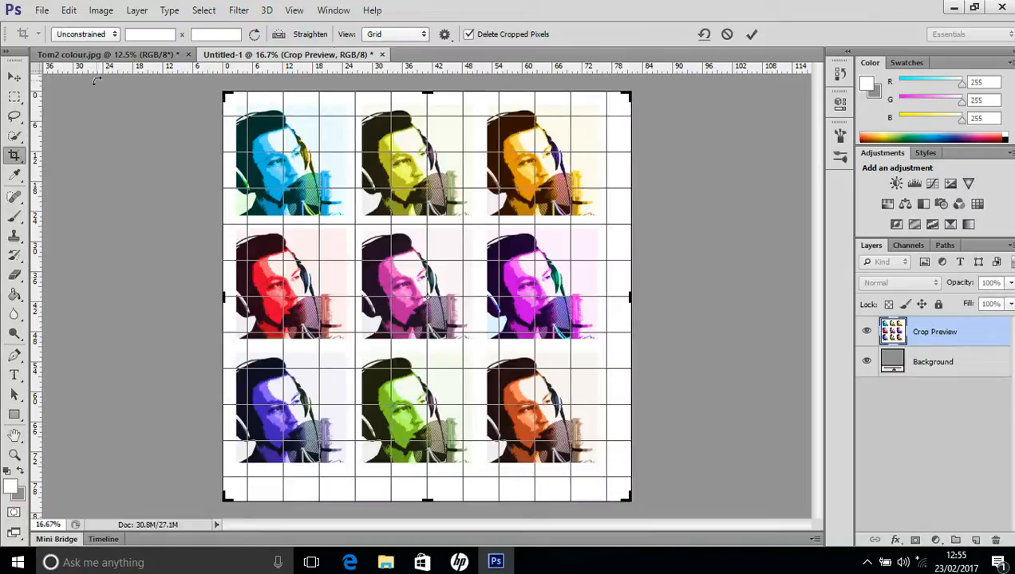
pyautogui.click(16, 80)
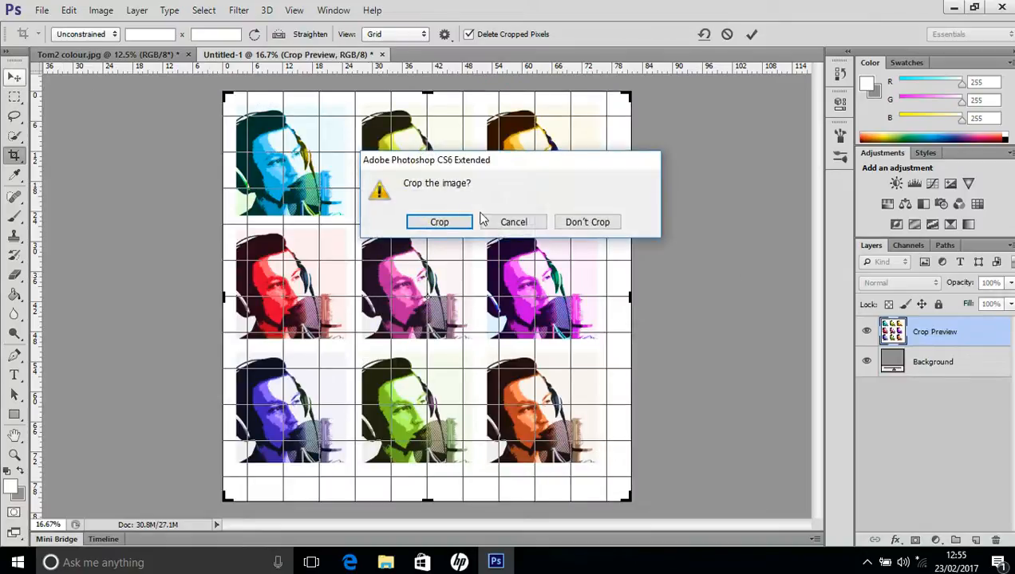
pyautogui.click(570, 223)
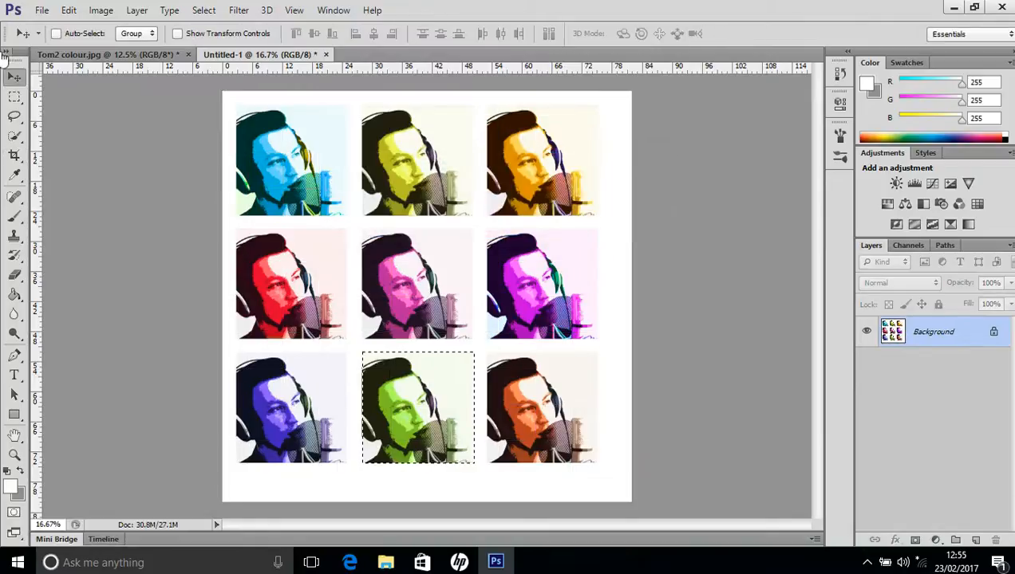
# - Reset the Crop tool's box from the selected portrait to the whole canvas and apply that full-canvas crop
pyautogui.click(14, 156)
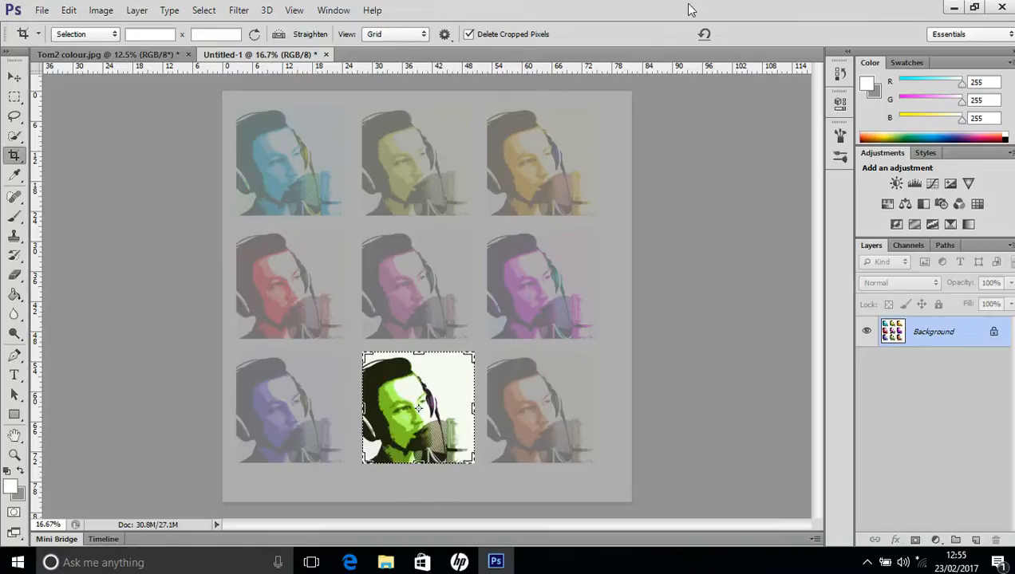
pyautogui.click(704, 34)
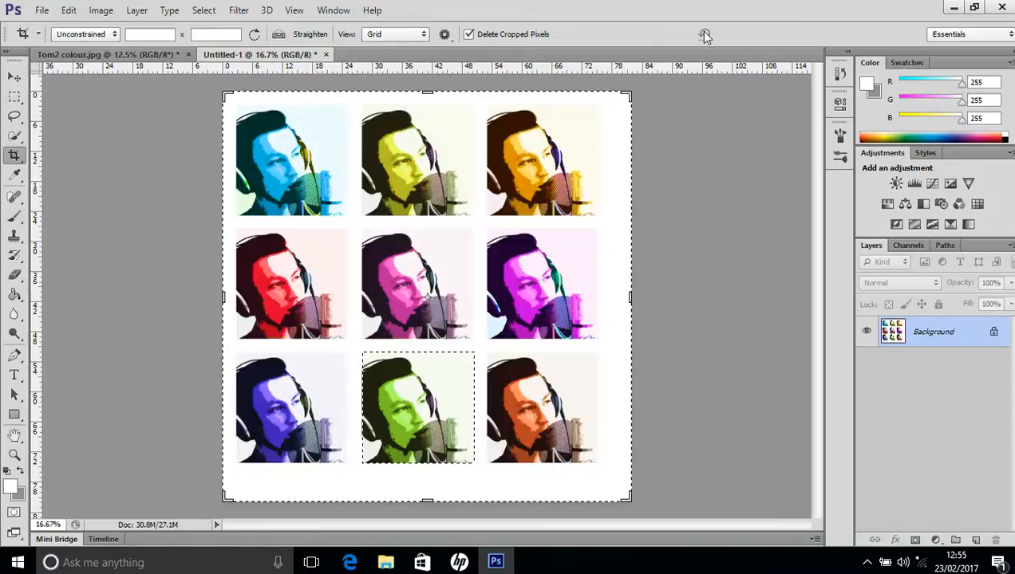
pyautogui.click(725, 302)
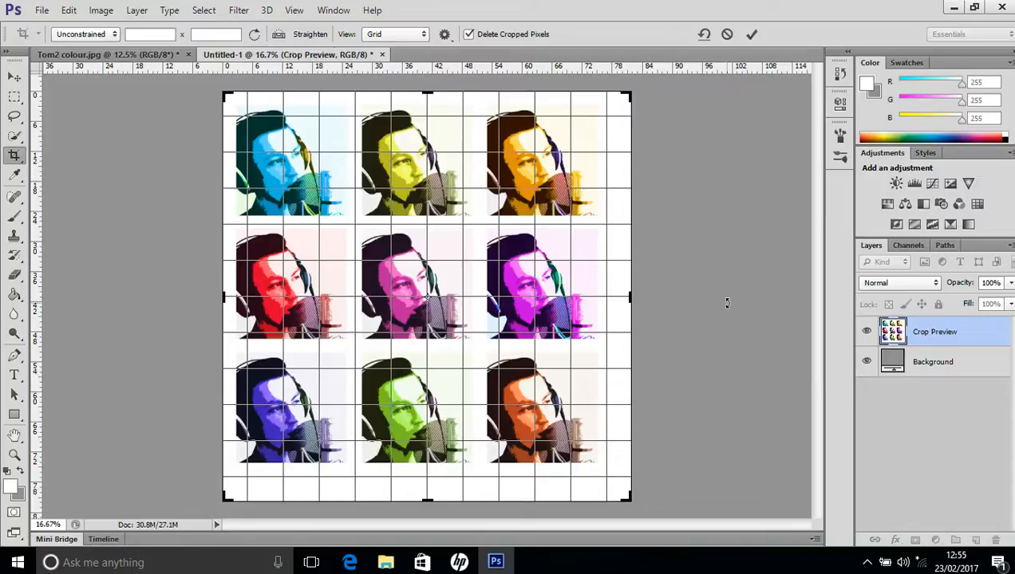
pyautogui.click(751, 34)
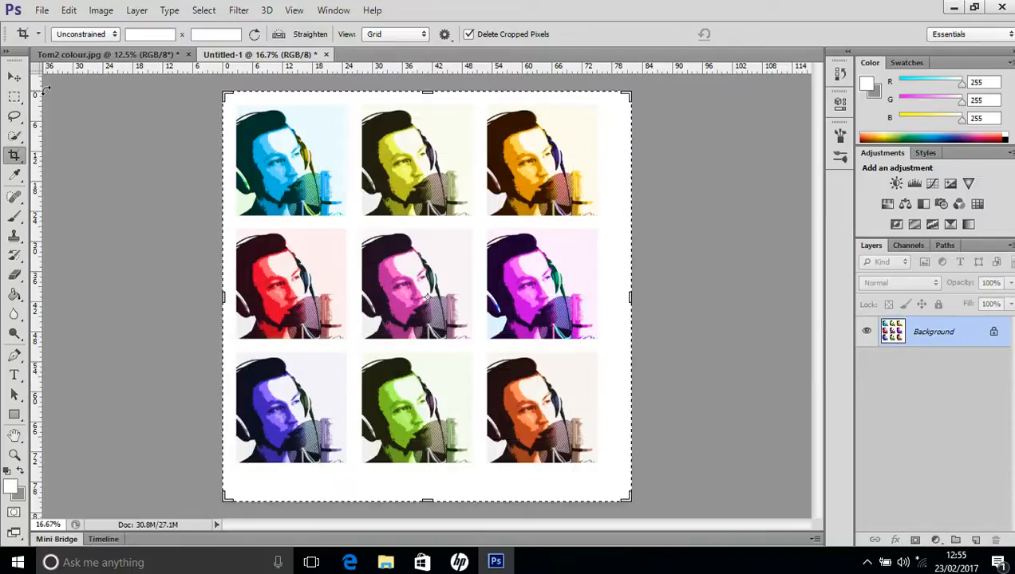
# - Crop the surplus white below the bottom row and beside the last column so the grid's outer margins are roughly even
pyautogui.moveTo(627, 497); pyautogui.dragTo(620, 482)
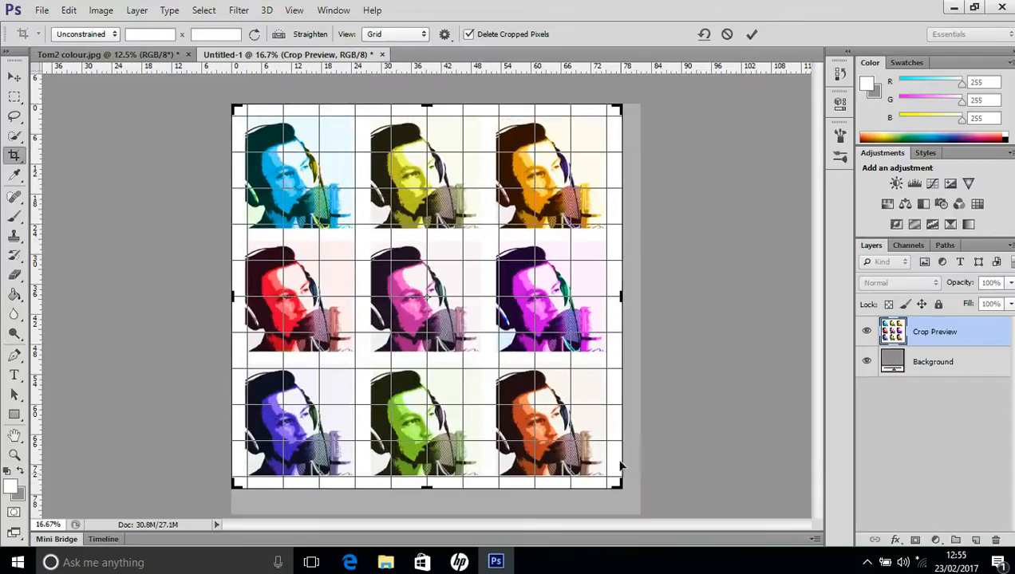
pyautogui.click(752, 35)
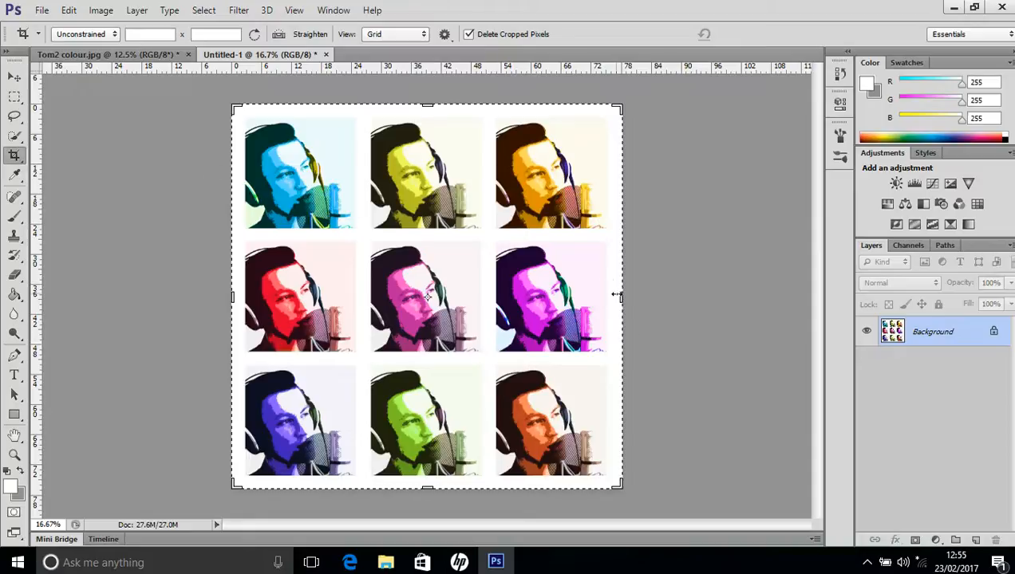
pyautogui.moveTo(622, 296); pyautogui.dragTo(618, 296)
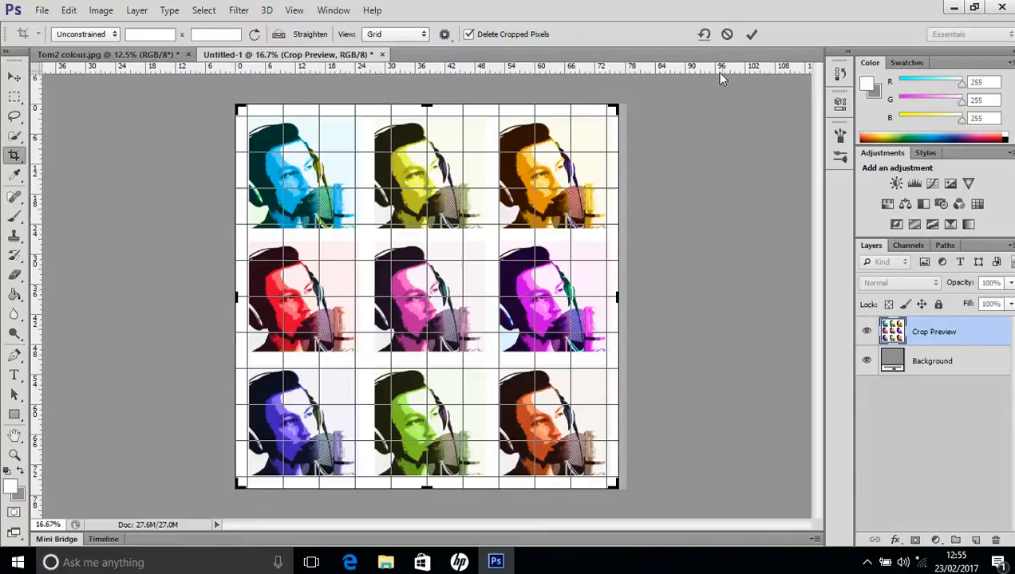
pyautogui.click(754, 34)
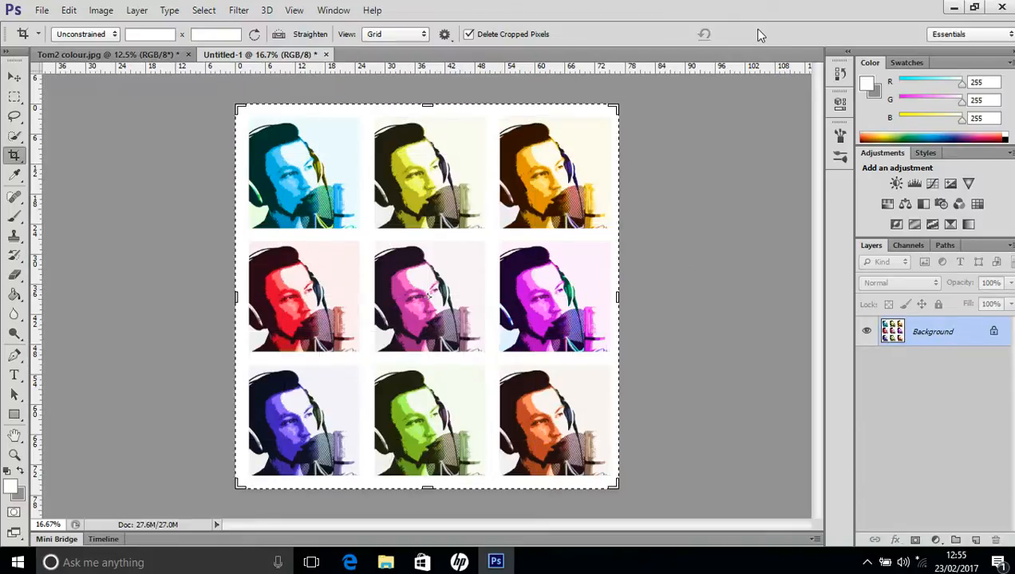